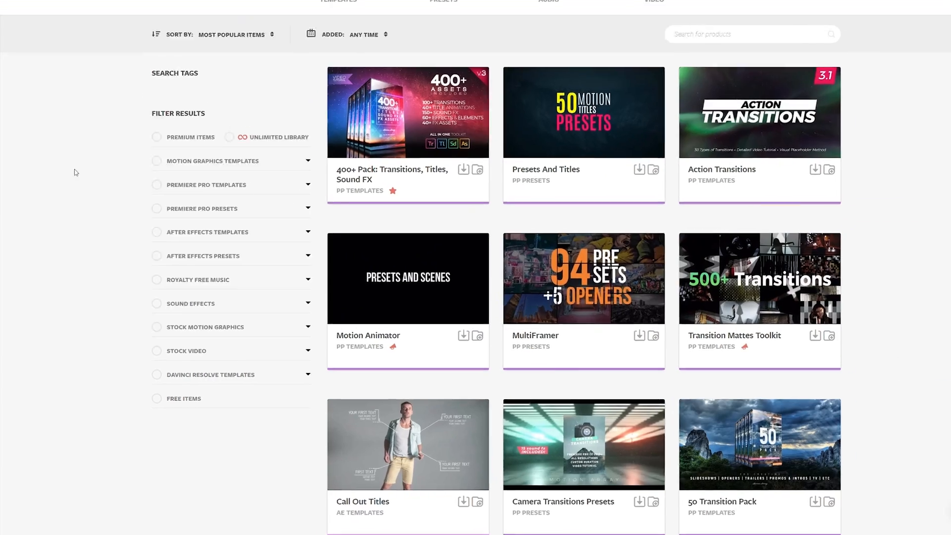
# Filter the Motion Array product grid to free items only.
pyautogui.click(158, 399)
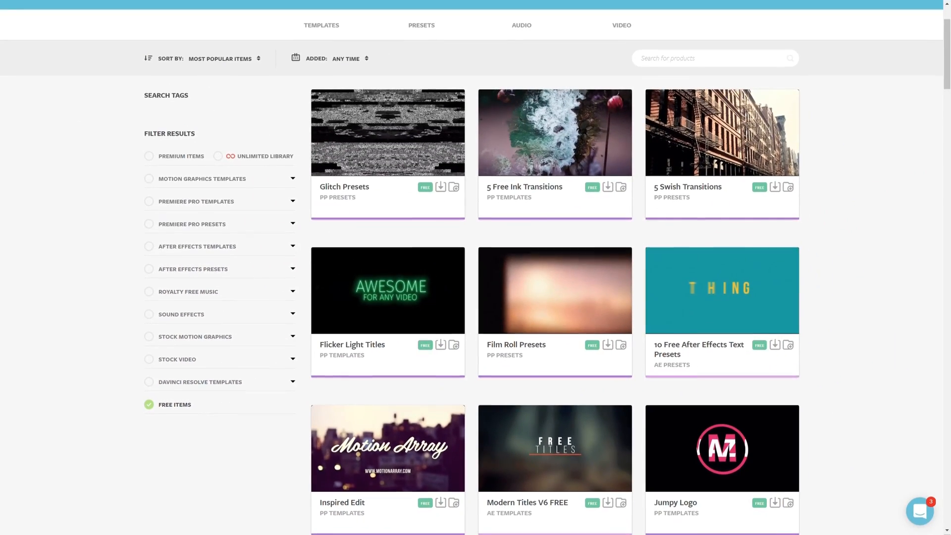
pyautogui.scroll(-3, 476, 298)
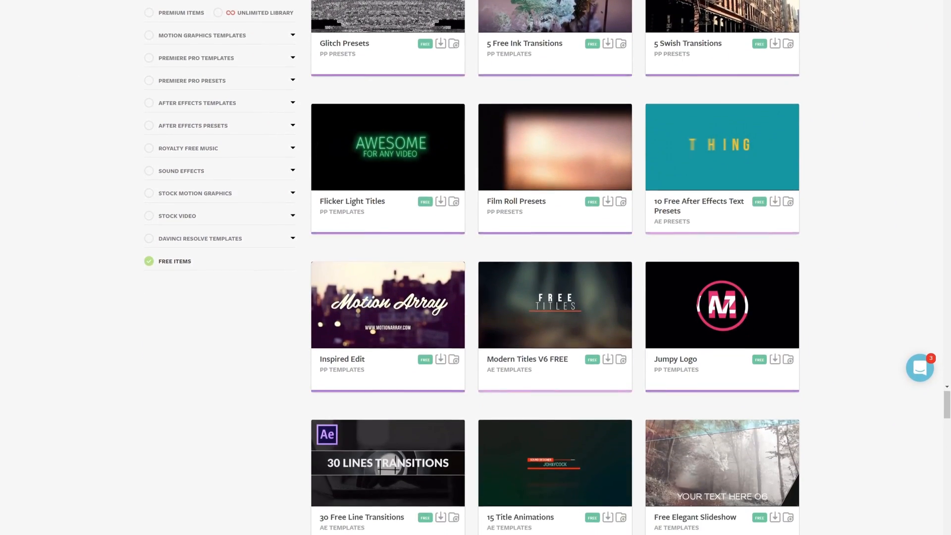
pyautogui.scroll(-2, 477, 298)
pyautogui.scroll(-2, 475, 298)
pyautogui.scroll(-2, 476, 297)
pyautogui.scroll(-2, 475, 297)
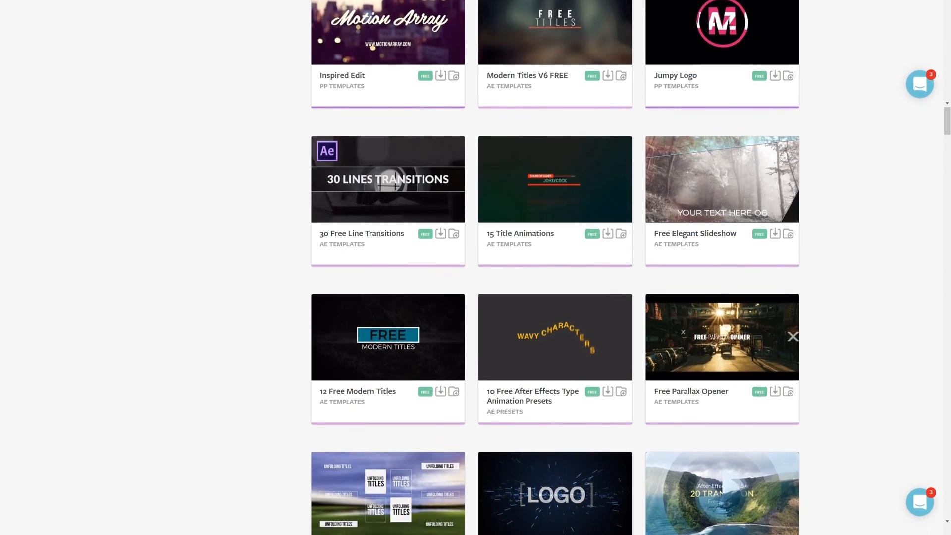
pyautogui.scroll(-2, 476, 297)
pyautogui.scroll(-2, 476, 297)
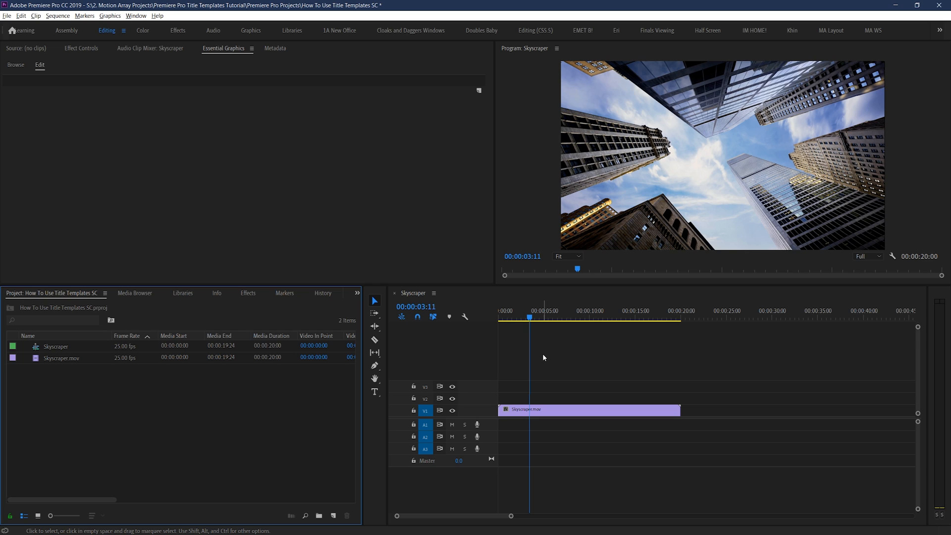
# Drag the Minimal Animated folder from File Explorer into the Project panel and confirm the import.
pyautogui.hotkey('alt', 'Tab')
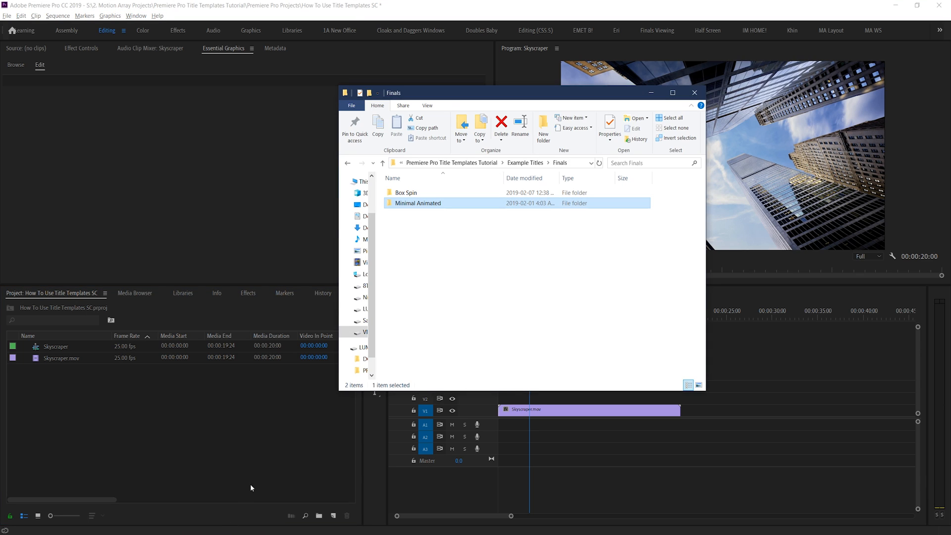
pyautogui.click(417, 226)
pyautogui.click(419, 206)
pyautogui.moveTo(418, 207); pyautogui.dragTo(175, 430)
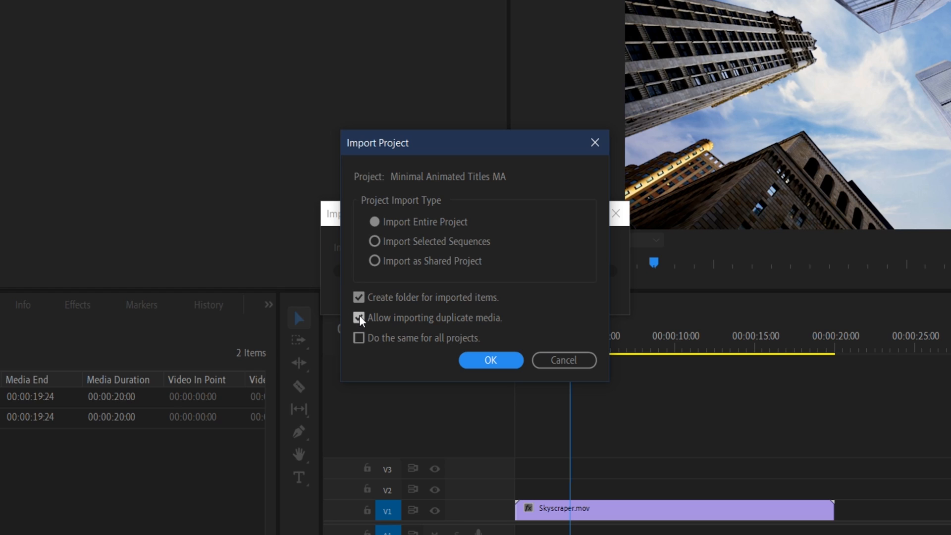
pyautogui.click(472, 362)
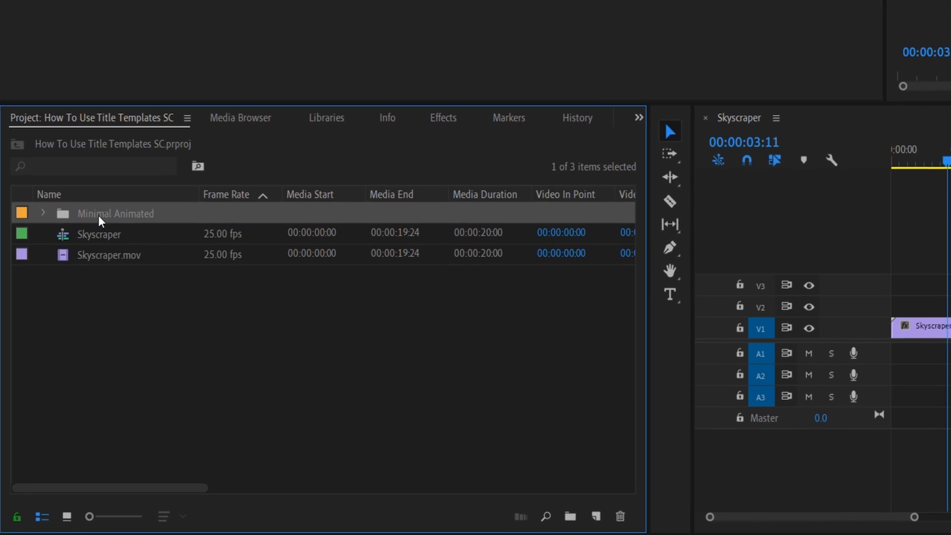
# Expand the Minimal Animated, Minimal Animated Title and Final bins to list the Scene sequences.
pyautogui.click(43, 213)
pyautogui.click(62, 234)
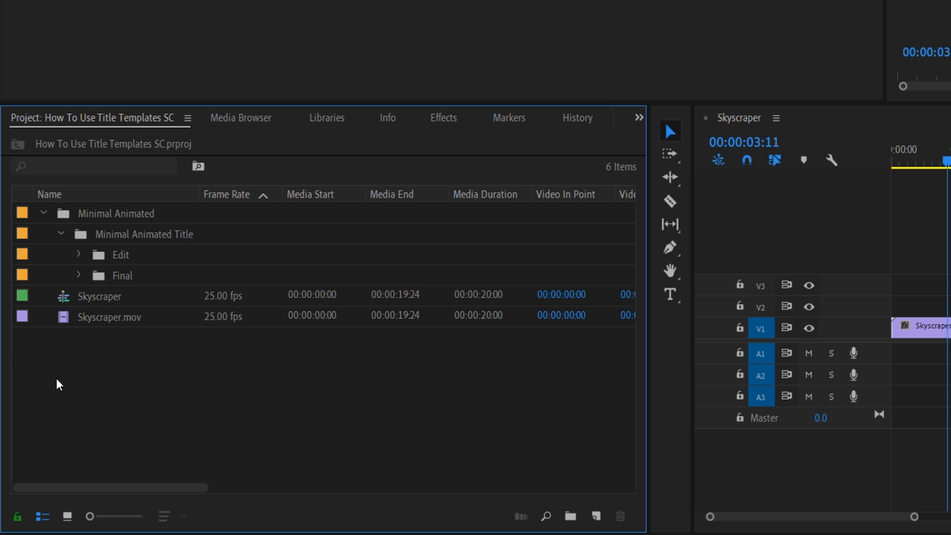
pyautogui.click(77, 276)
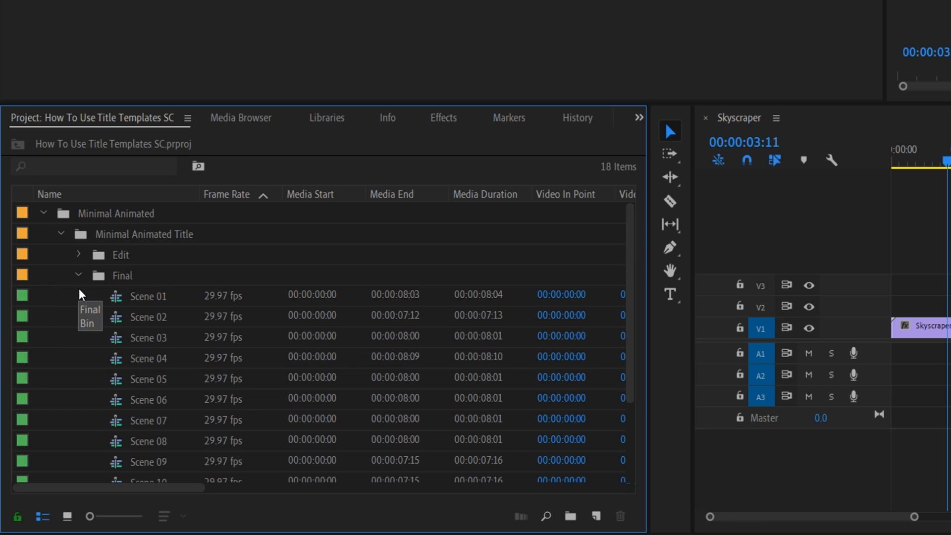
pyautogui.scroll(-2, 84, 306)
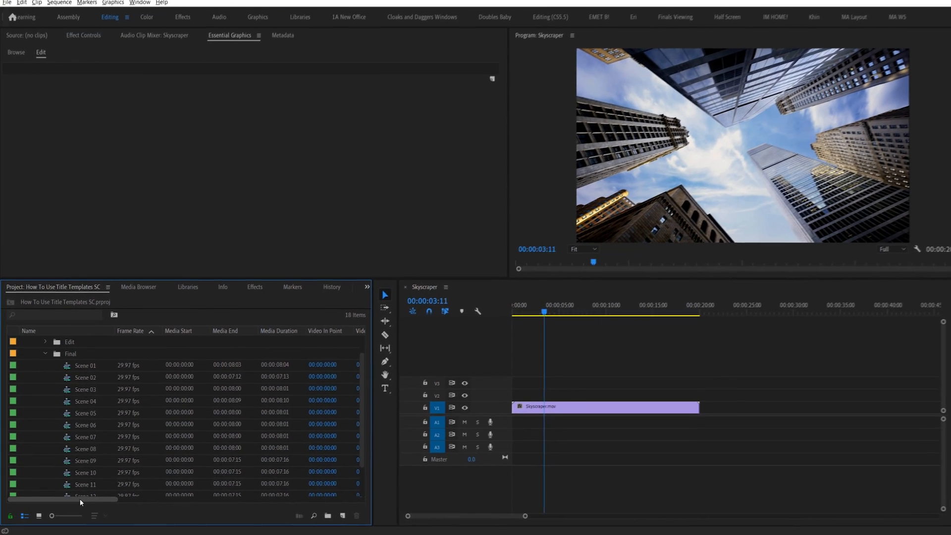
# Preview the Scene 10 and Scene 09 title sequences from their start.
pyautogui.click(80, 475)
pyautogui.doubleClick(80, 476)
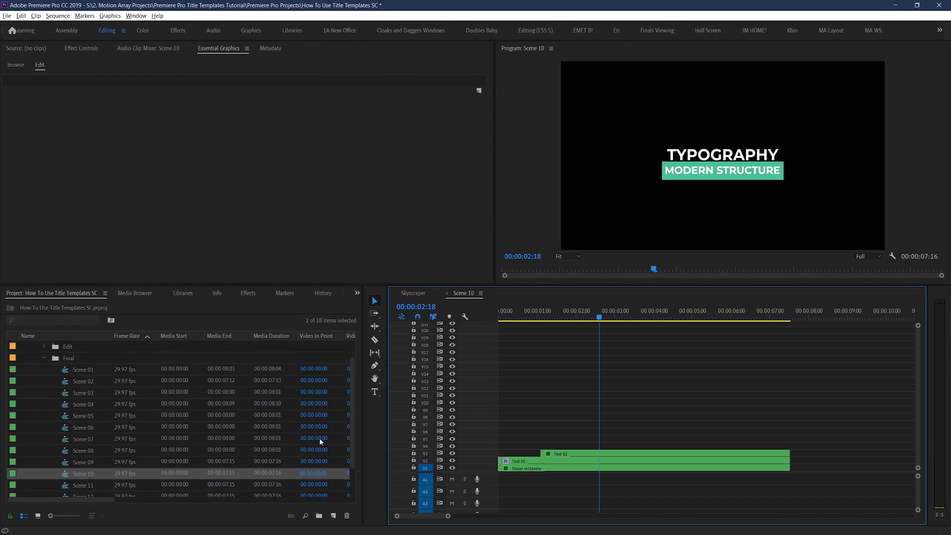
pyautogui.moveTo(615, 312); pyautogui.dragTo(491, 327)
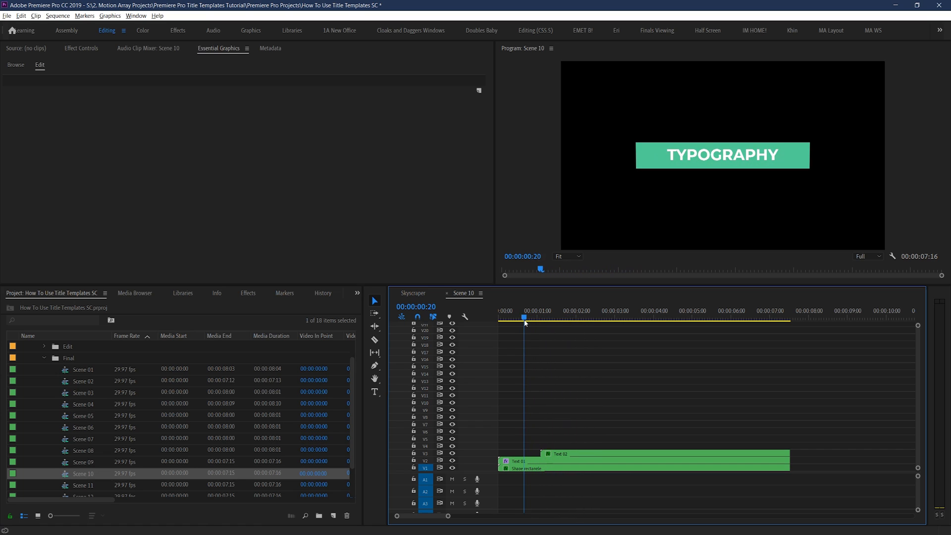
pyautogui.doubleClick(82, 462)
pyautogui.click(611, 316)
pyautogui.moveTo(589, 319)
pyautogui.mouseDown()
pyautogui.moveTo(499, 320)
pyautogui.moveTo(543, 327)
pyautogui.mouseUp()
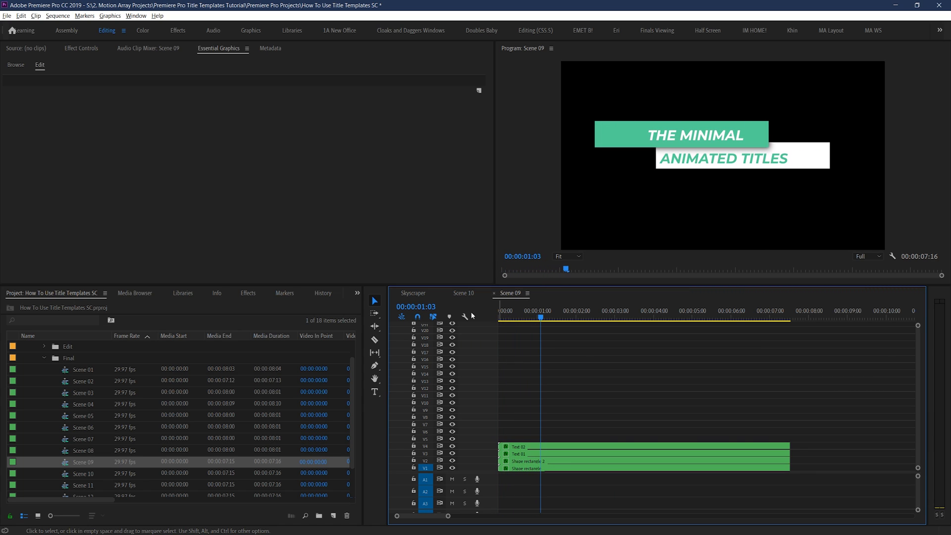
# Place Scene 09 on V2 above the Skyscraper footage and play it back.
pyautogui.click(413, 294)
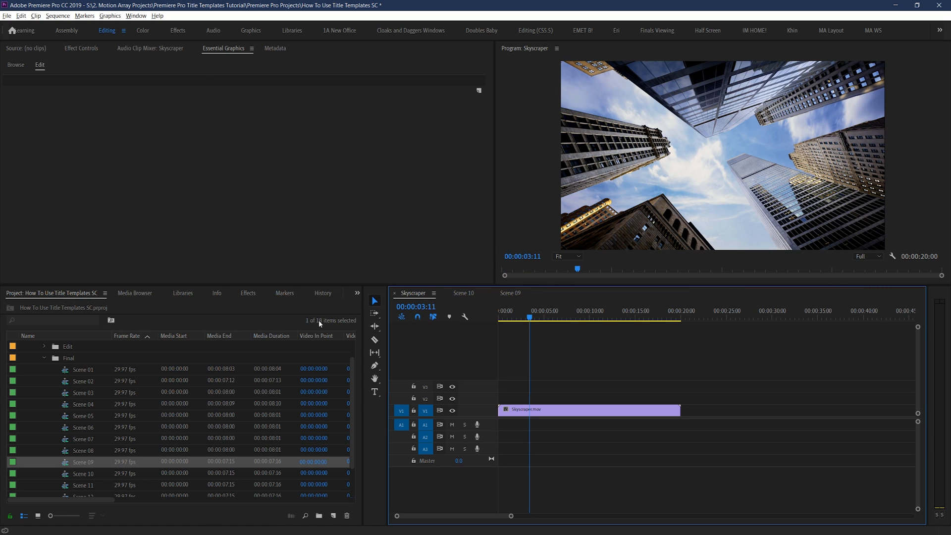
pyautogui.moveTo(84, 464); pyautogui.dragTo(469, 394)
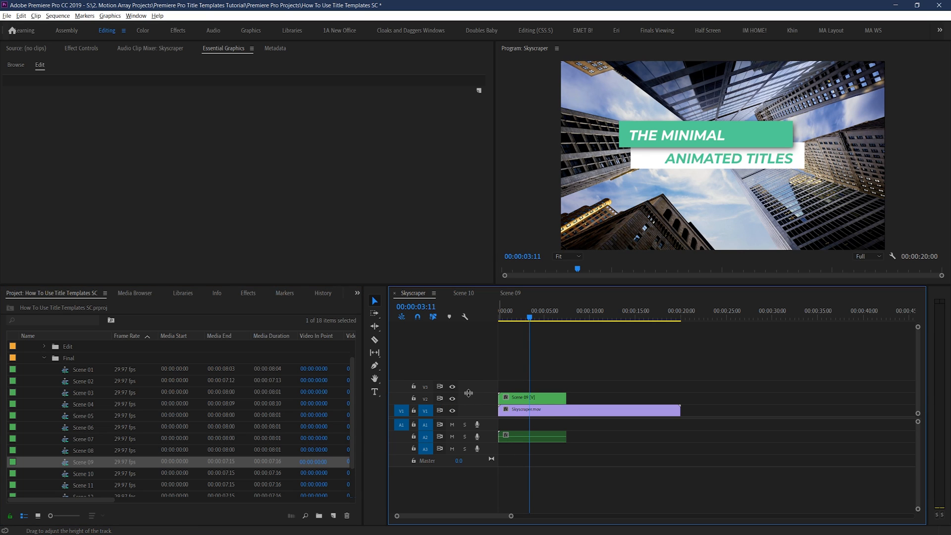
pyautogui.moveTo(530, 319); pyautogui.dragTo(499, 318)
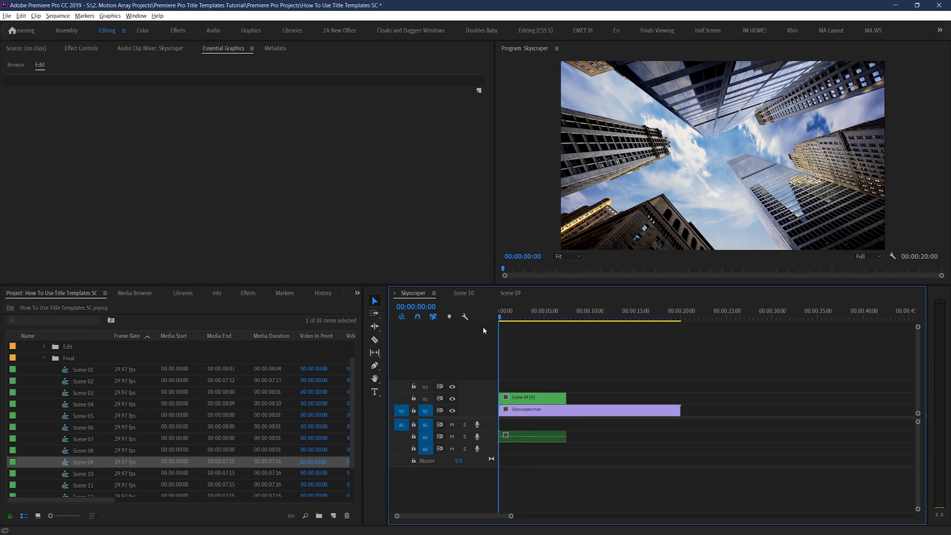
pyautogui.press('space')
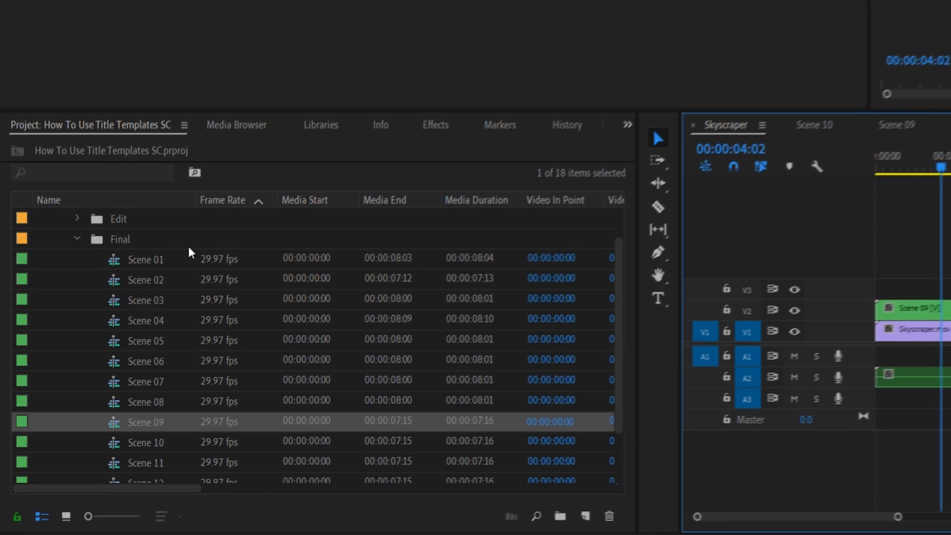
# Collapse the Final bin and expand the Edit bin's Title 09 folder to list its graphics.
pyautogui.click(76, 235)
pyautogui.click(76, 255)
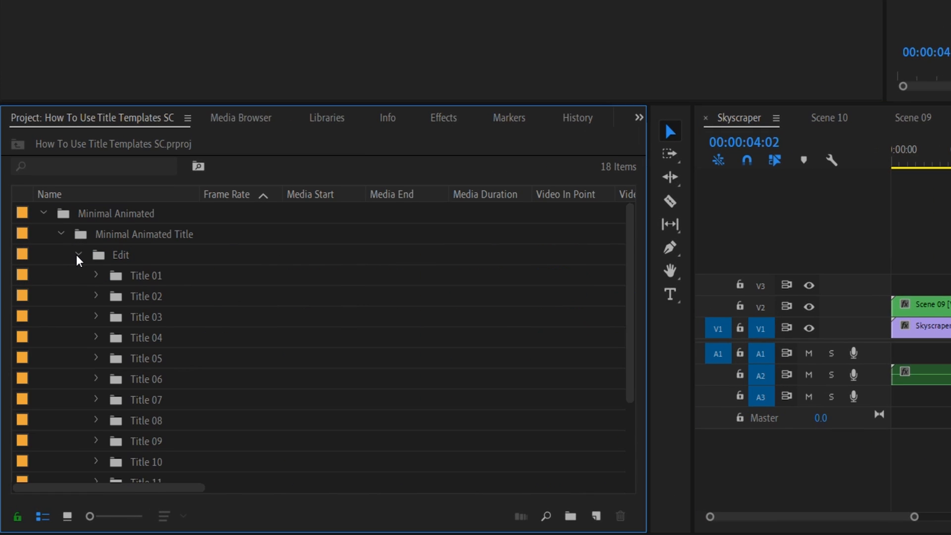
pyautogui.scroll(-1, 201, 286)
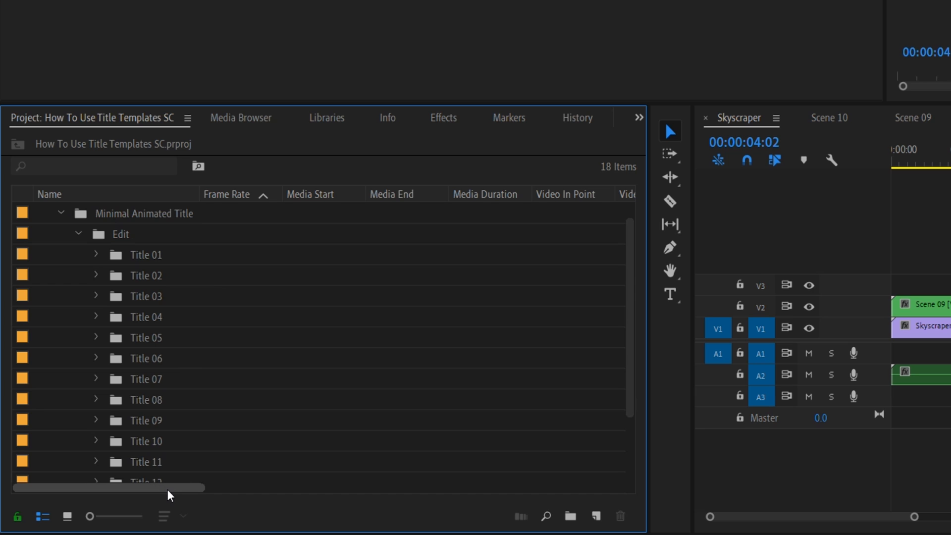
pyautogui.click(143, 421)
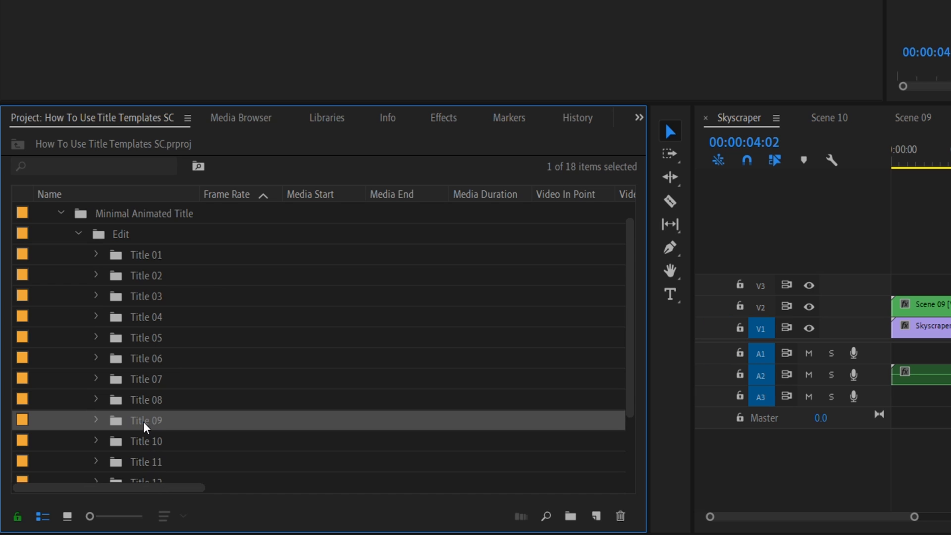
pyautogui.click(97, 420)
pyautogui.scroll(-5, 96, 419)
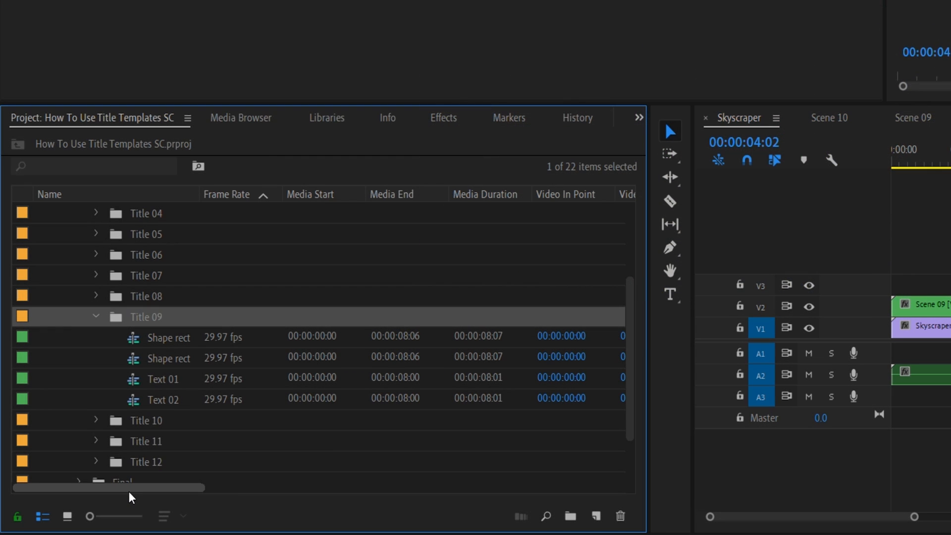
# Open Text 02, edit its ANIMATED TITLES text to MOTION ARRAY and toggle italic styling.
pyautogui.doubleClick(170, 398)
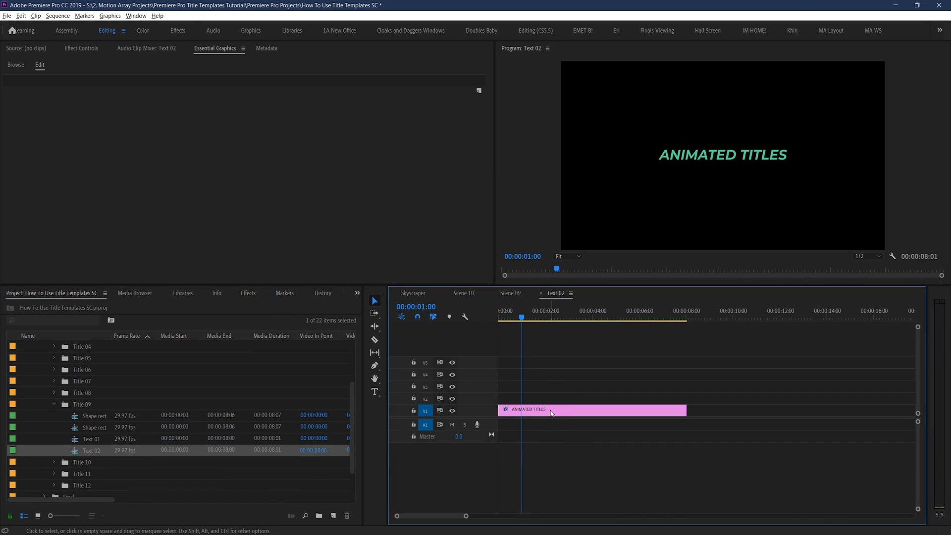
pyautogui.moveTo(554, 411)
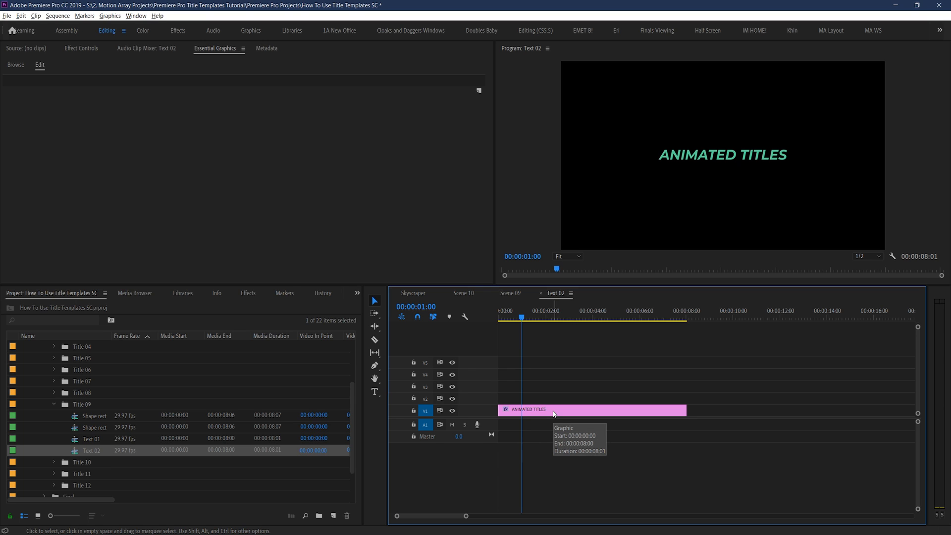
pyautogui.click(554, 413)
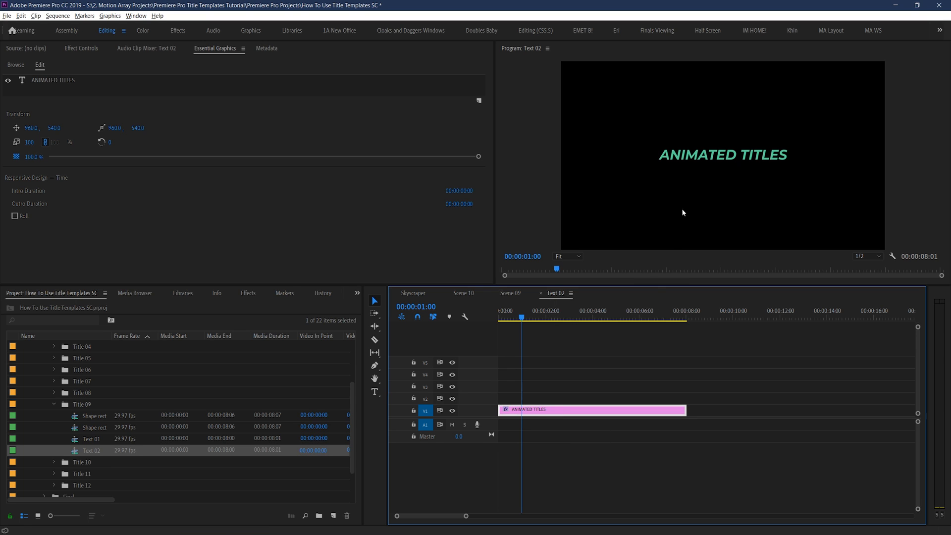
pyautogui.doubleClick(697, 156)
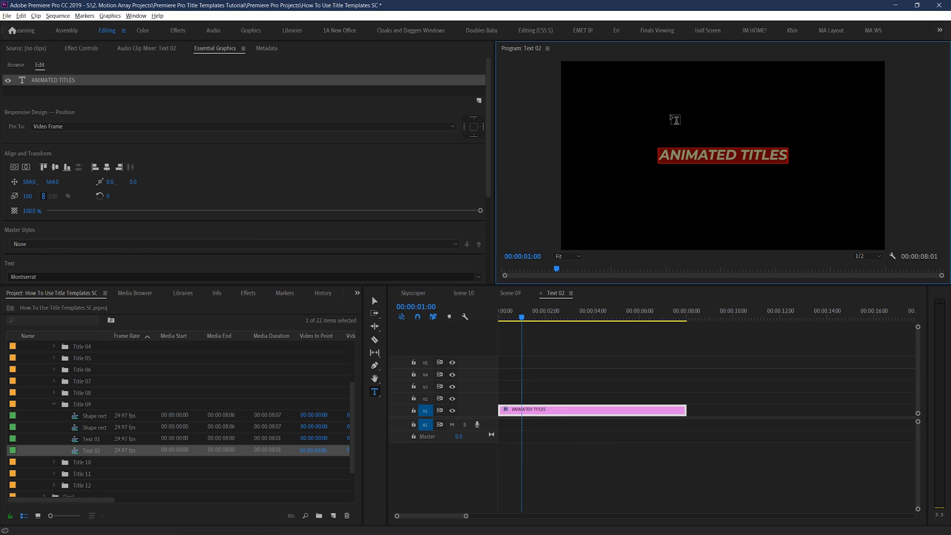
pyautogui.write('MOTION ARRA')
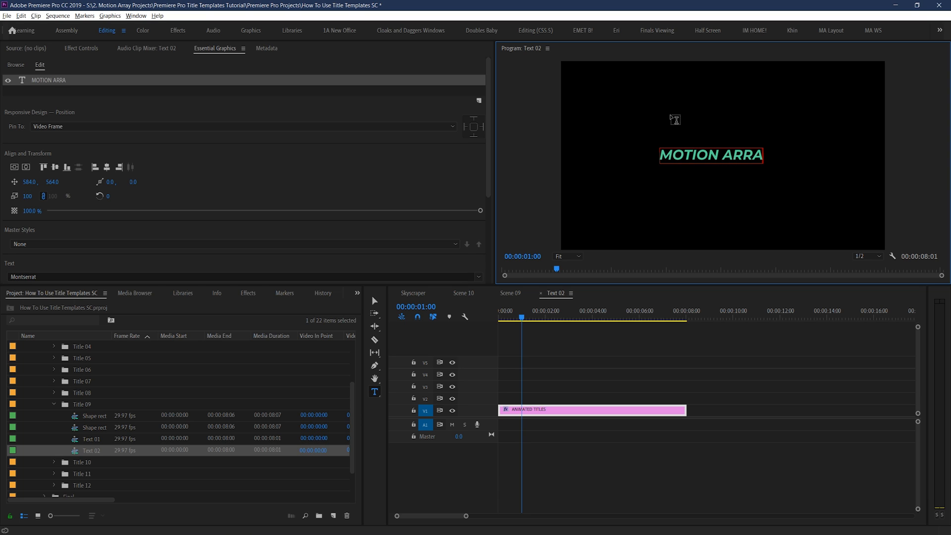
pyautogui.write('Y')
pyautogui.scroll(-1, 491, 76)
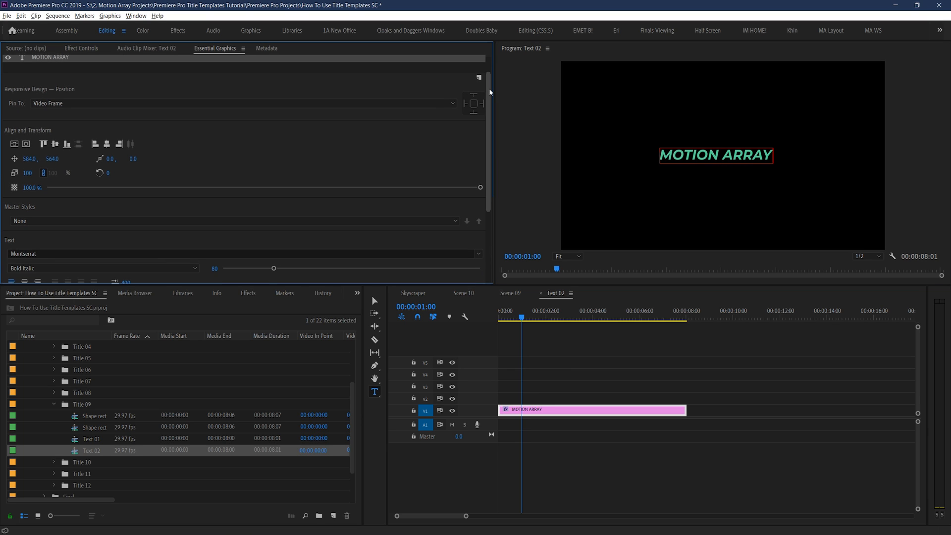
pyautogui.click(81, 50)
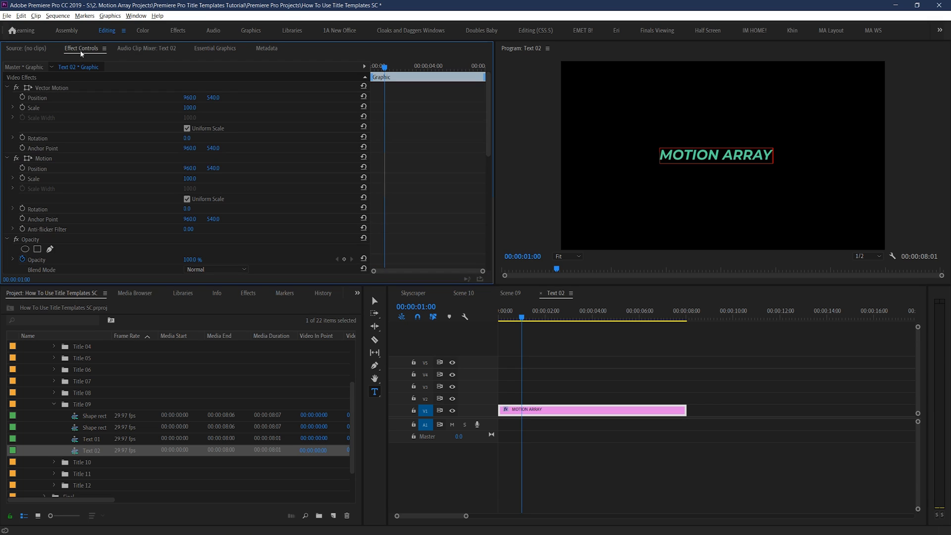
pyautogui.click(216, 48)
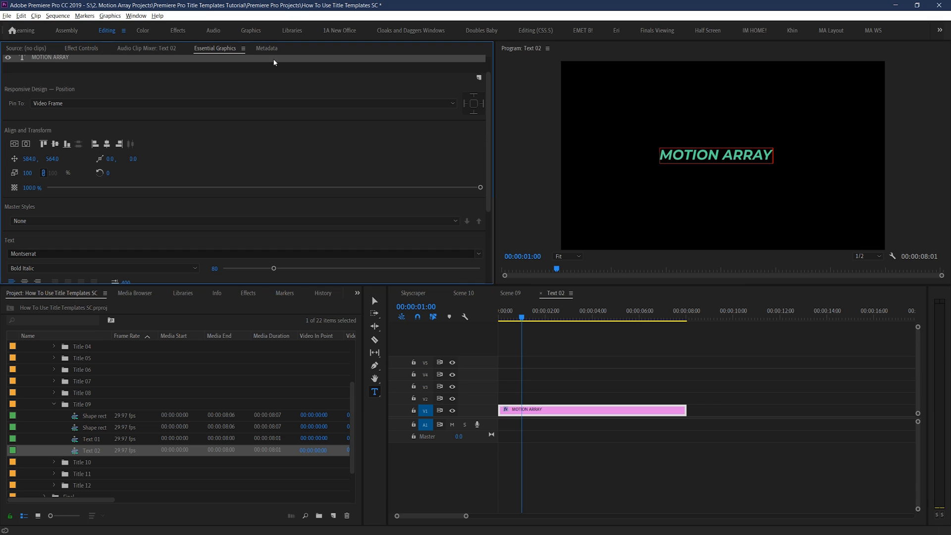
pyautogui.scroll(-3, 493, 142)
pyautogui.scroll(-2, 493, 142)
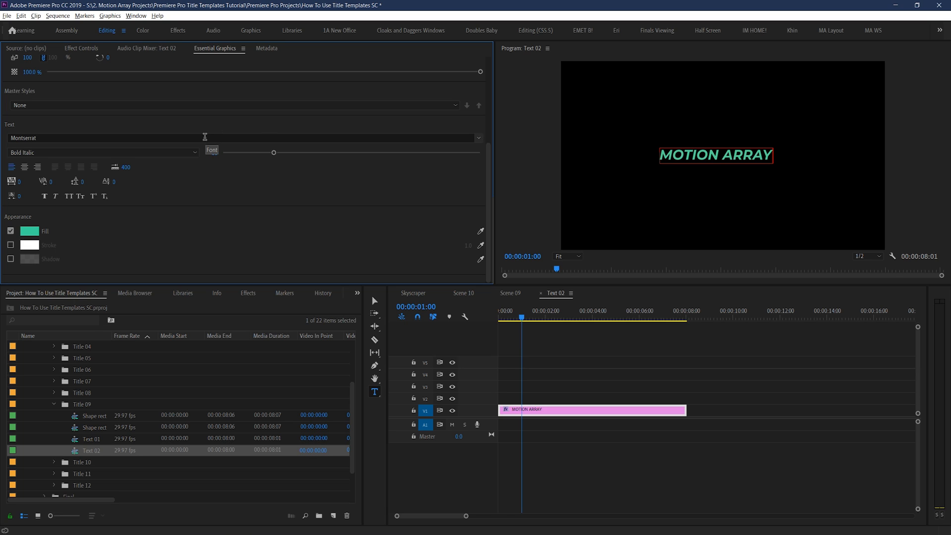
pyautogui.click(55, 196)
# Recolour the title text fill from green to red E35D5D.
pyautogui.click(29, 230)
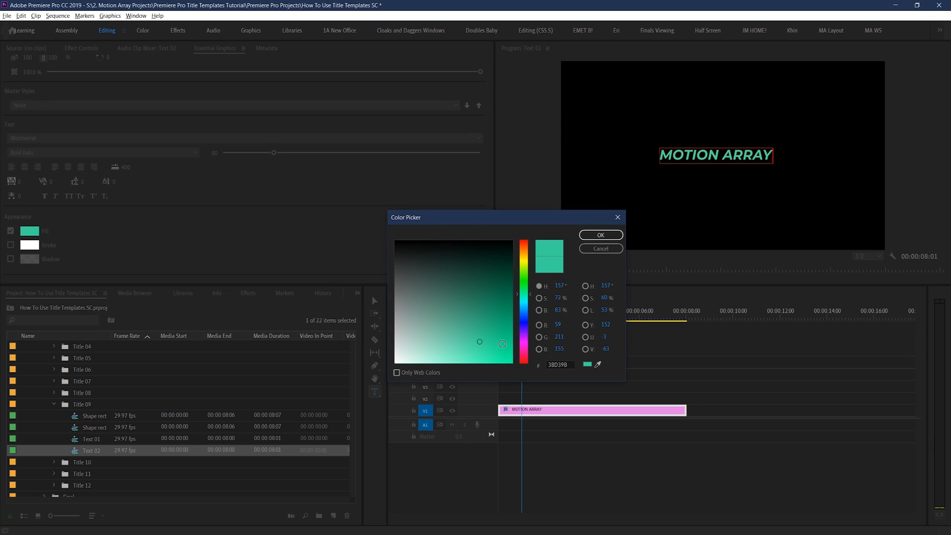
pyautogui.click(526, 363)
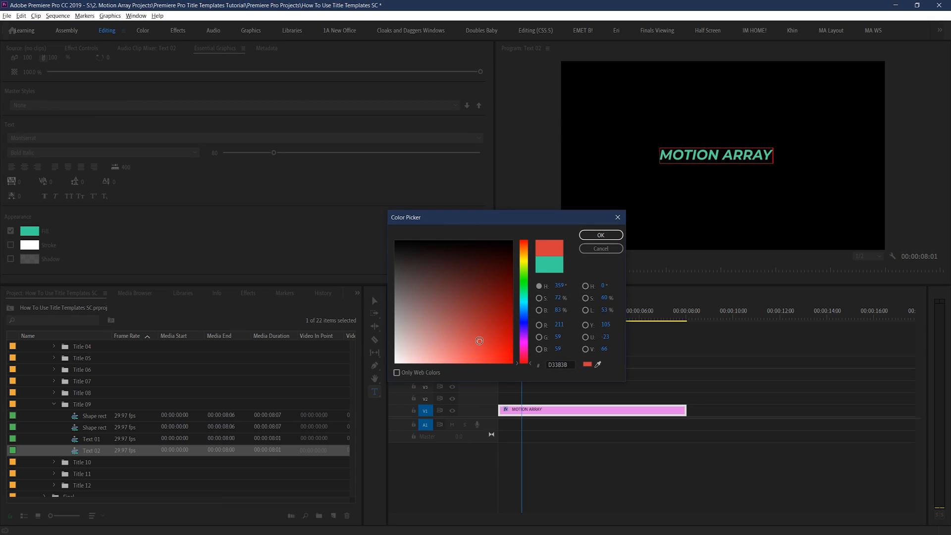
pyautogui.moveTo(480, 340); pyautogui.dragTo(464, 349)
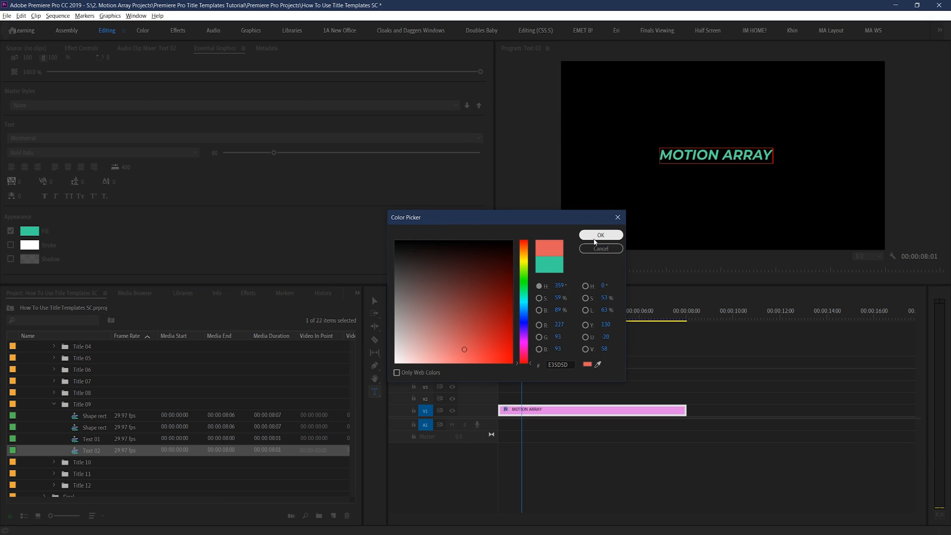
pyautogui.click(601, 236)
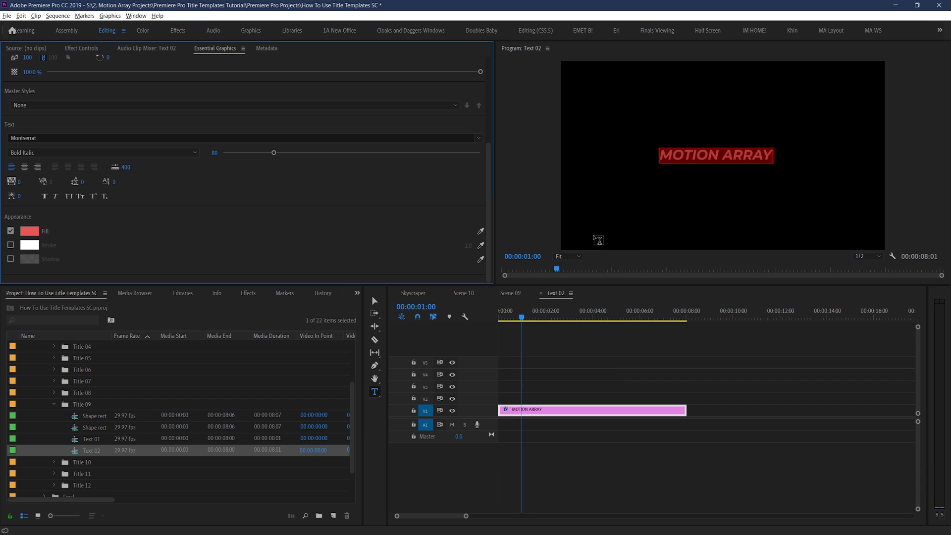
# Replace Text 01's THE MINIMAL with WELCOME TO and return to the Skyscraper sequence.
pyautogui.click(527, 347)
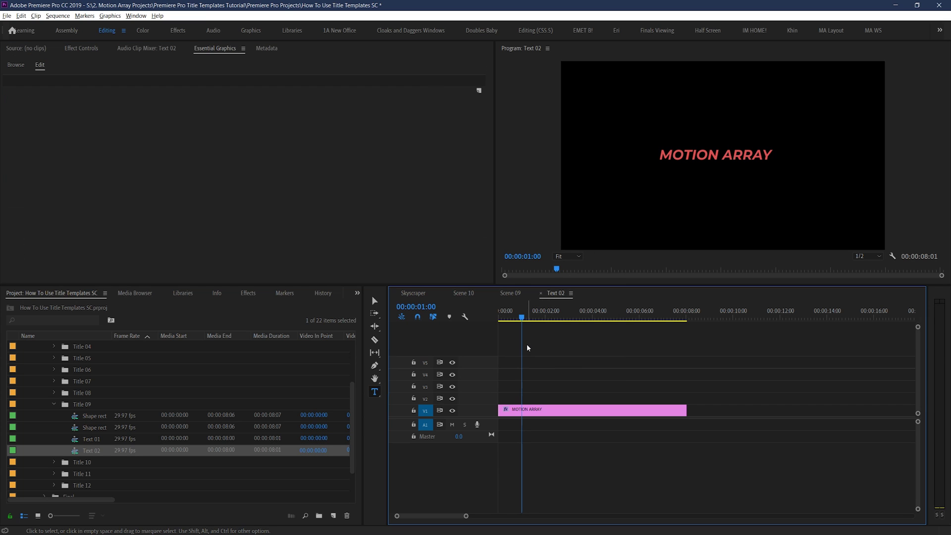
pyautogui.click(414, 294)
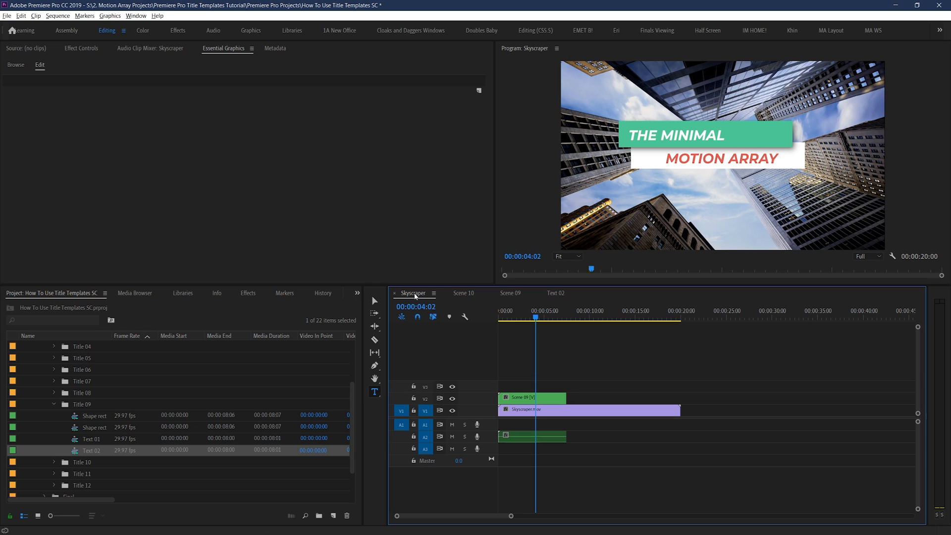
pyautogui.doubleClick(104, 439)
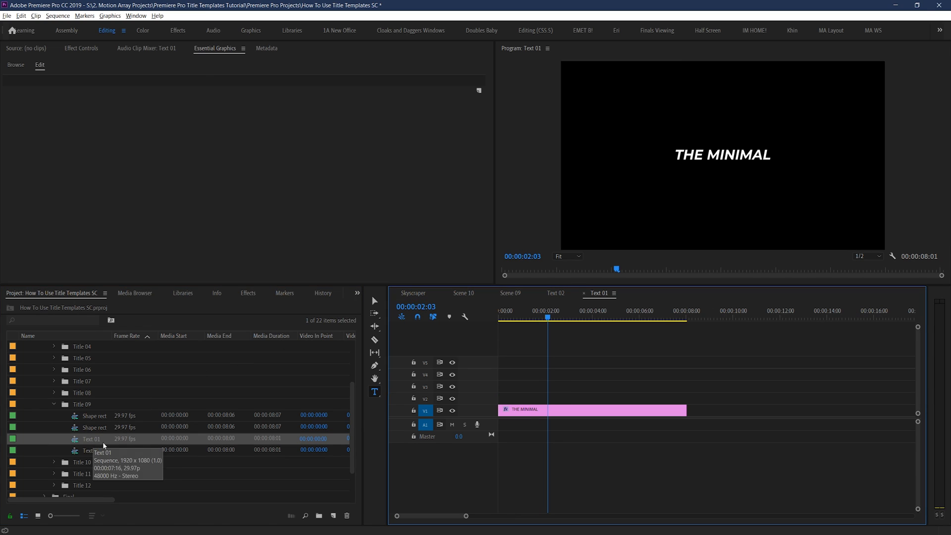
pyautogui.click(723, 154)
pyautogui.hotkey('ctrl', 'a')
pyautogui.write('WELCOME TO')
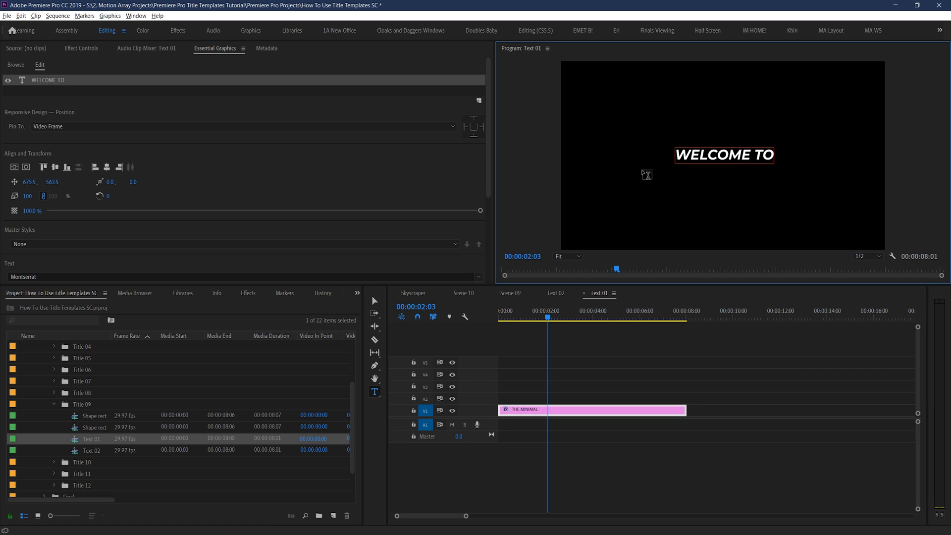
pyautogui.click(610, 216)
# Open the Shape rectangle 2 sequence and select its Shape 01 layer's graphic properties.
pyautogui.click(414, 293)
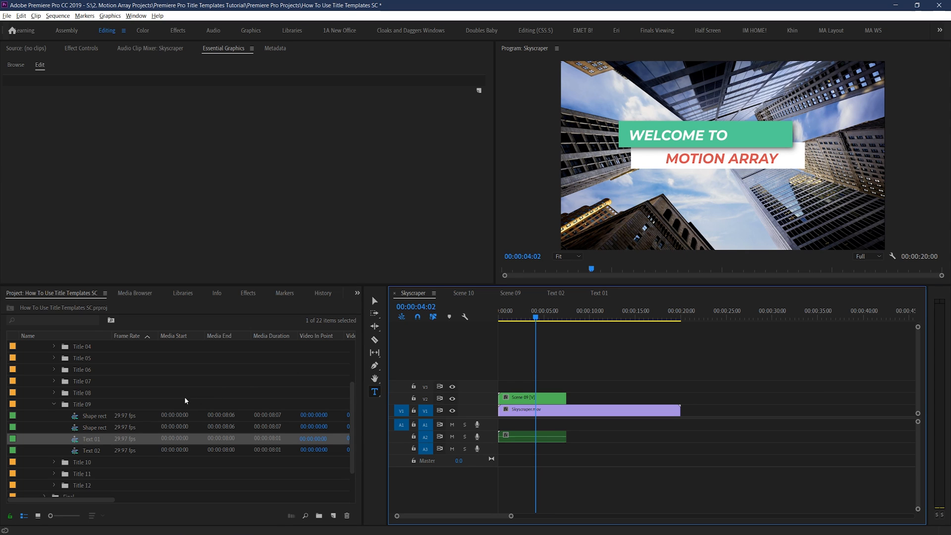
pyautogui.doubleClick(96, 416)
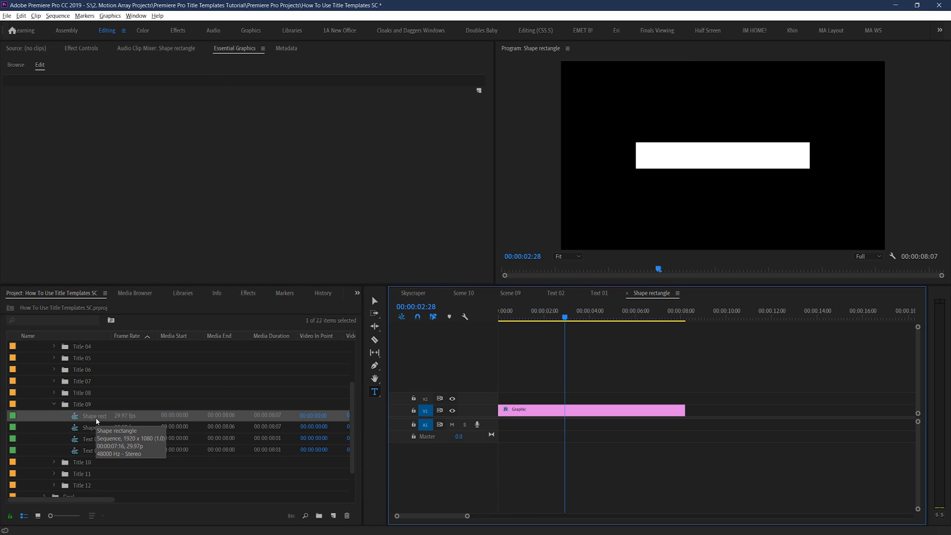
pyautogui.doubleClick(97, 428)
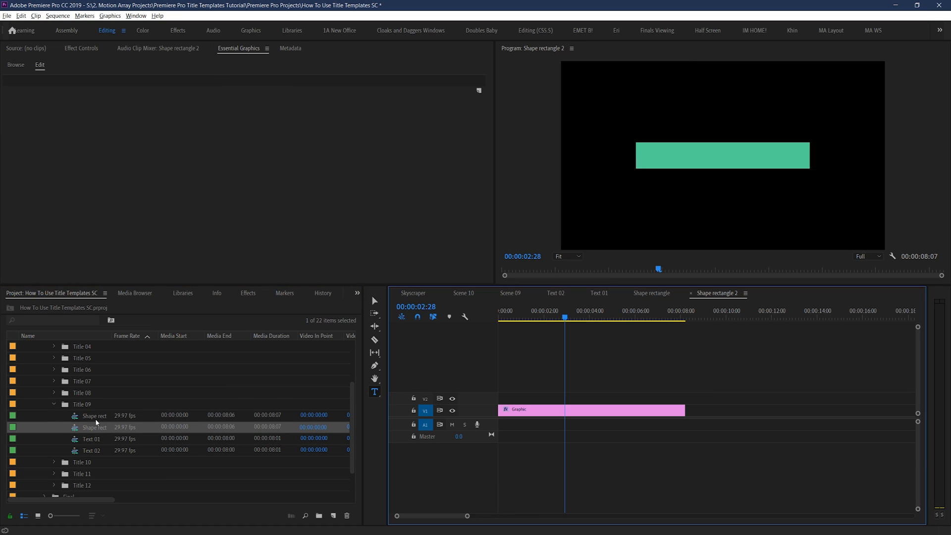
pyautogui.click(520, 409)
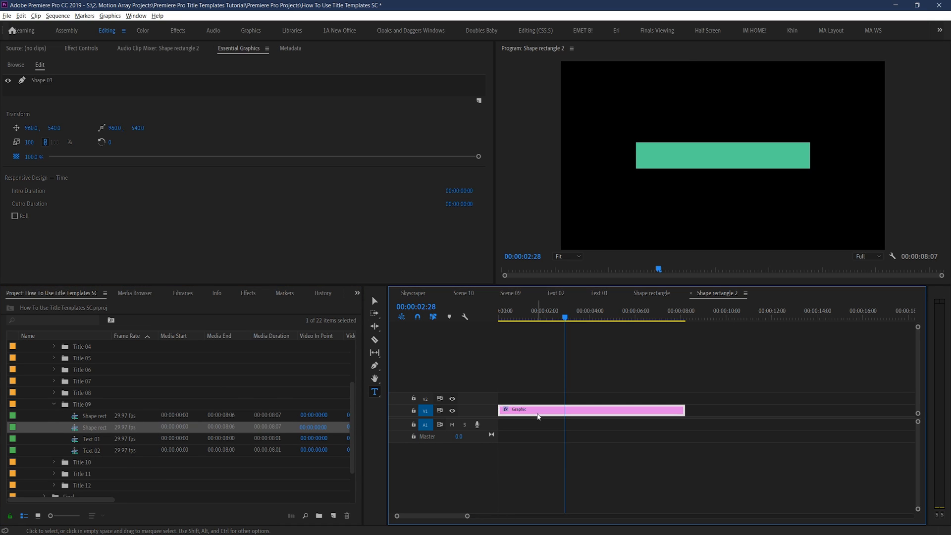
pyautogui.click(82, 48)
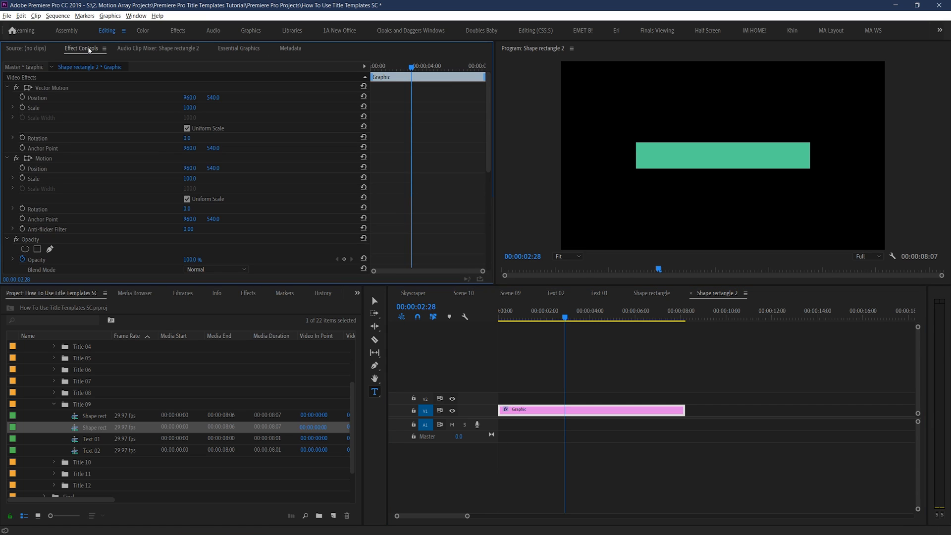
pyautogui.click(239, 48)
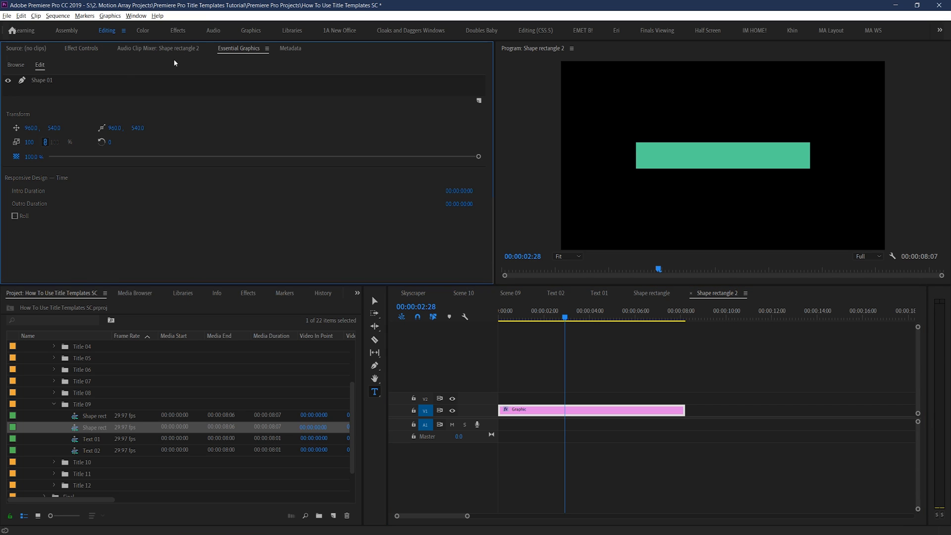
pyautogui.click(48, 82)
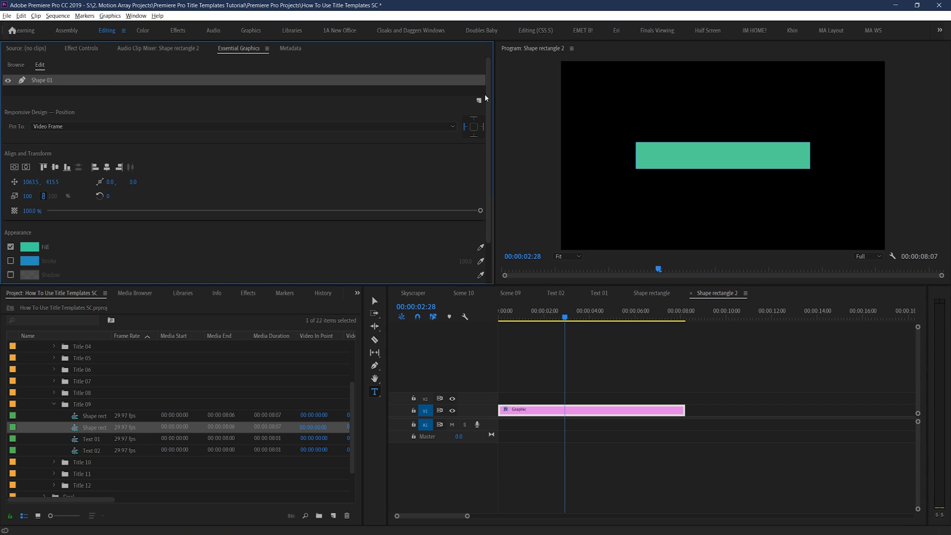
pyautogui.moveTo(487, 101); pyautogui.dragTo(491, 158)
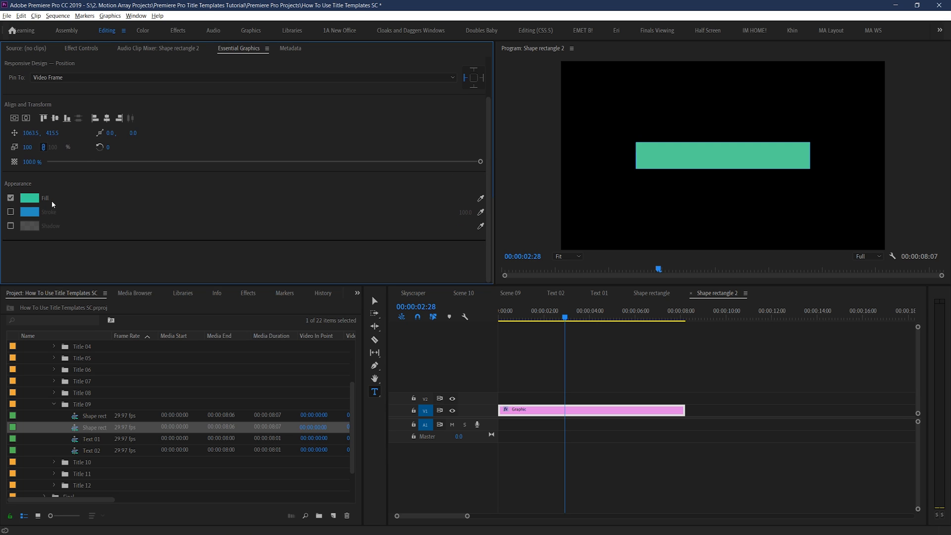
# Try a red shade for the bar's fill in the Color Picker without applying it.
pyautogui.click(36, 199)
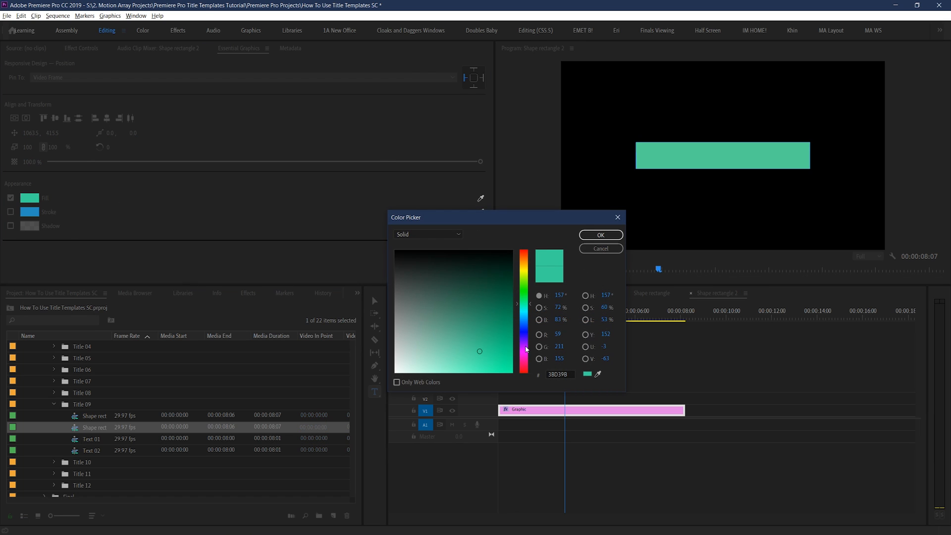
pyautogui.moveTo(526, 349); pyautogui.dragTo(526, 374)
pyautogui.click(475, 353)
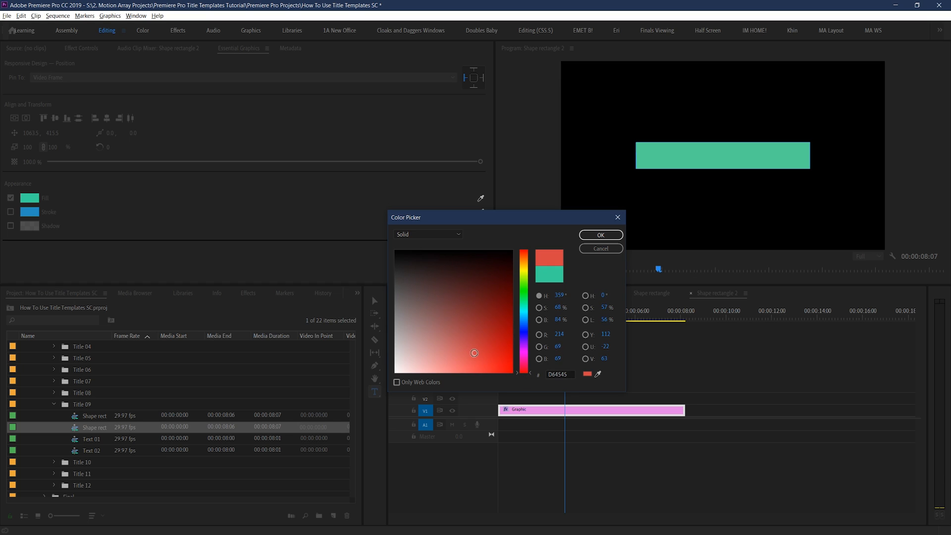
pyautogui.moveTo(474, 353); pyautogui.dragTo(474, 356)
# Cancel the bar's red, then look up Text 02's fill hex value E55656 and close the picker unchanged.
pyautogui.click(601, 249)
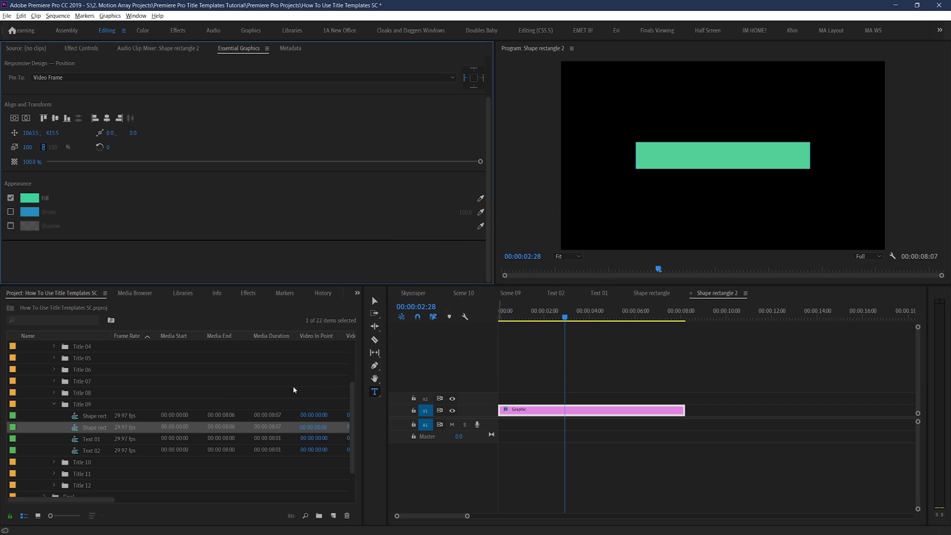
pyautogui.doubleClick(92, 451)
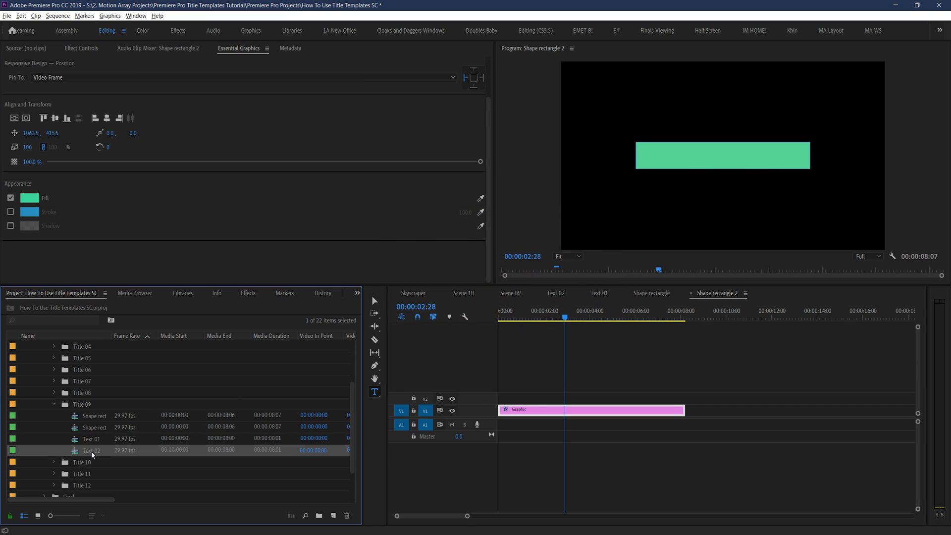
pyautogui.click(548, 410)
pyautogui.click(45, 80)
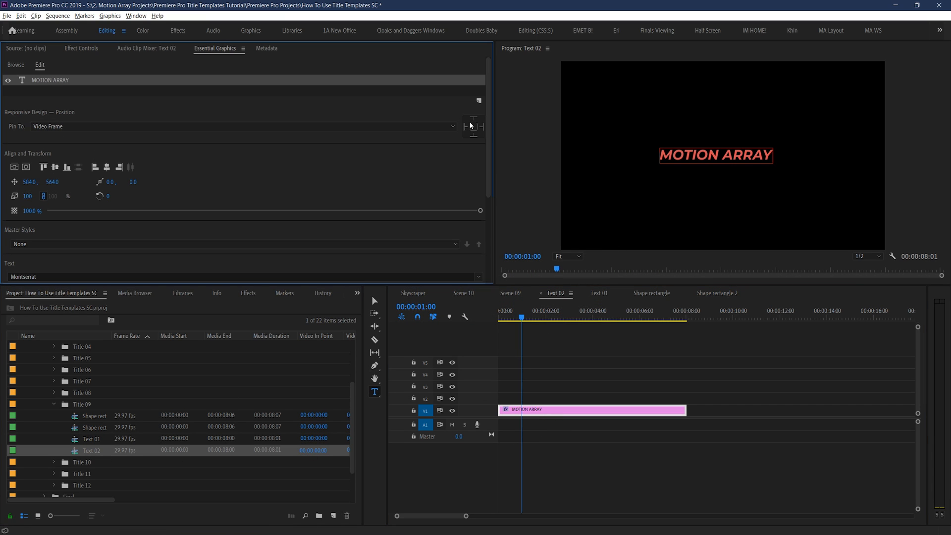
pyautogui.moveTo(489, 127); pyautogui.dragTo(488, 215)
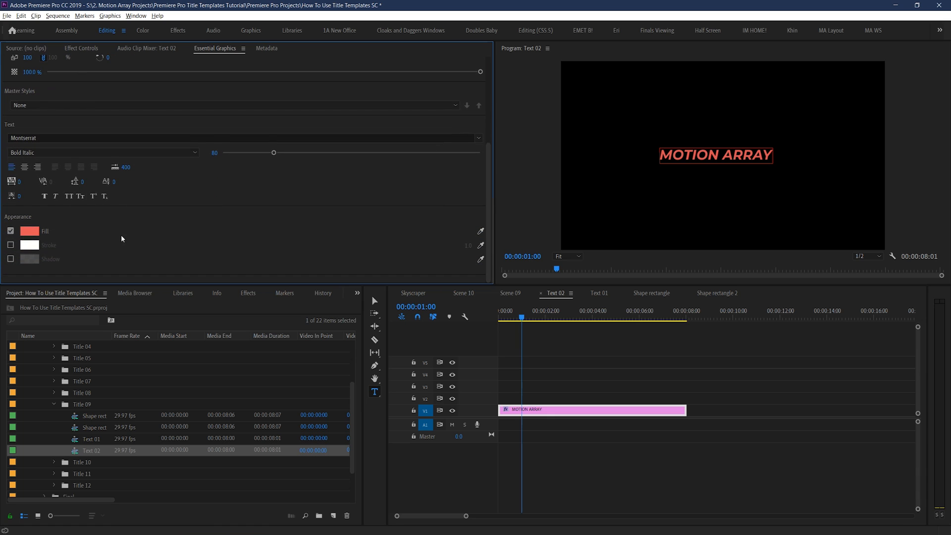
pyautogui.click(30, 232)
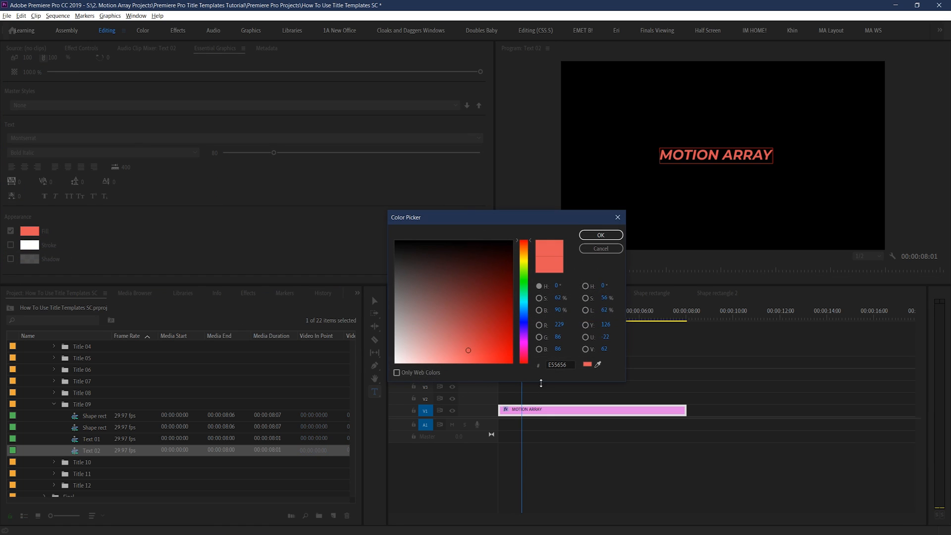
pyautogui.doubleClick(558, 364)
pyautogui.click(615, 248)
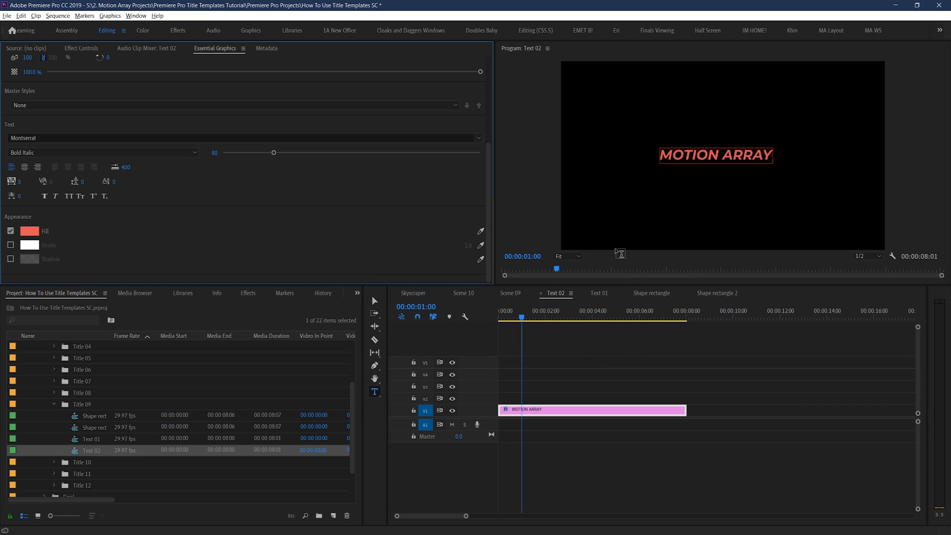
# Fill the Shape rectangle 2 bar with the same red E55656 as the title text.
pyautogui.click(713, 294)
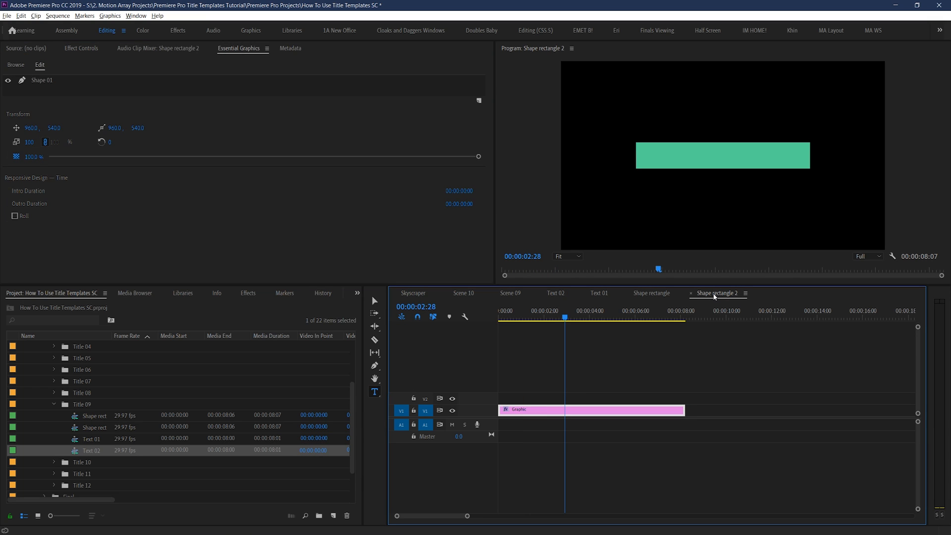
pyautogui.click(44, 81)
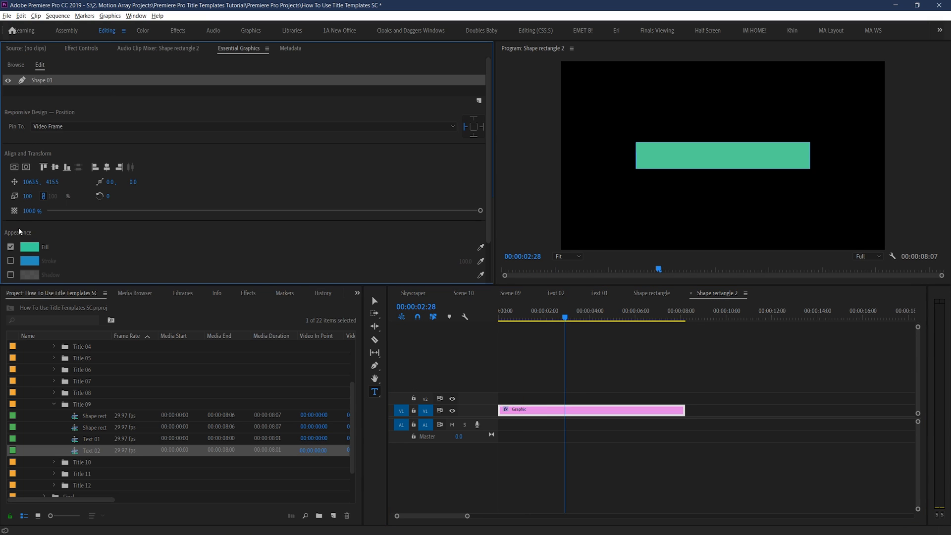
pyautogui.click(30, 247)
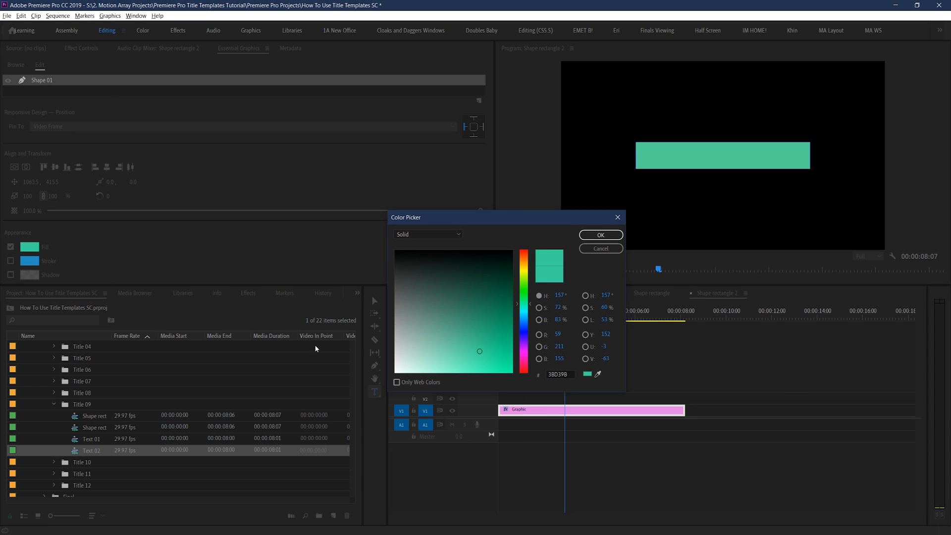
pyautogui.click(559, 374)
pyautogui.write('E55656')
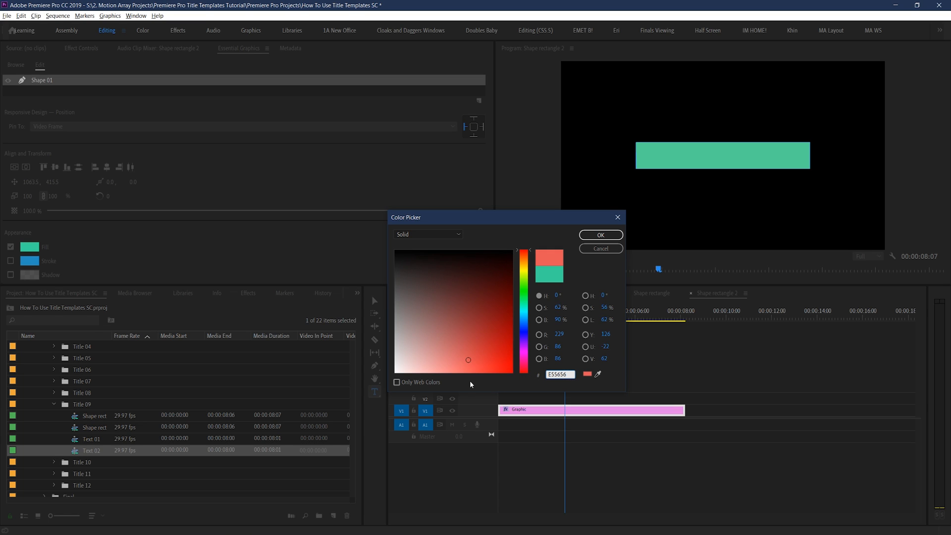
pyautogui.click(600, 235)
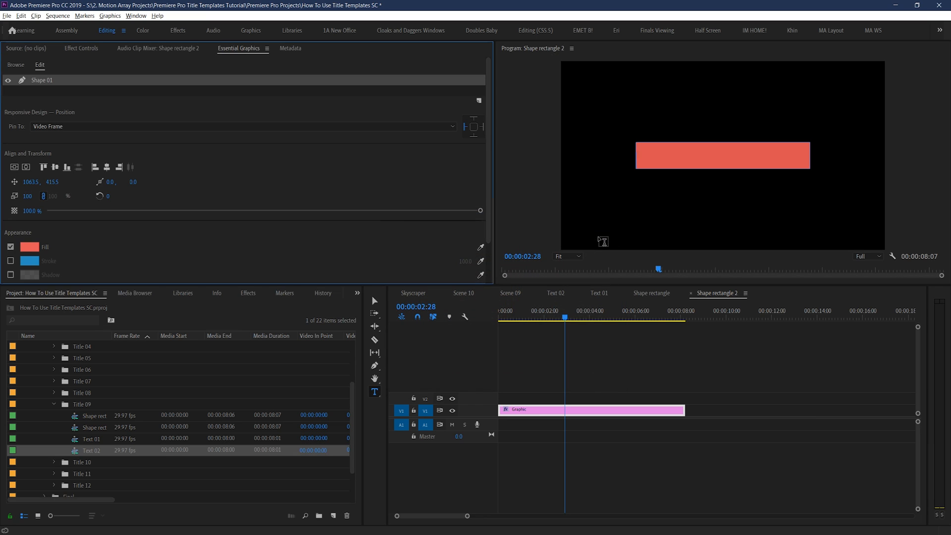
# Return to the Skyscraper sequence and play it from the start to preview the red title.
pyautogui.click(535, 357)
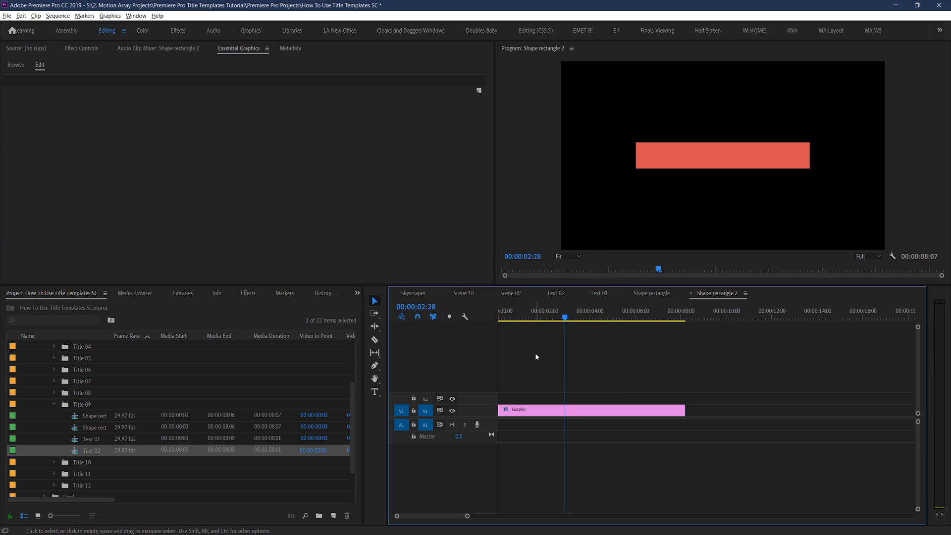
pyautogui.click(416, 293)
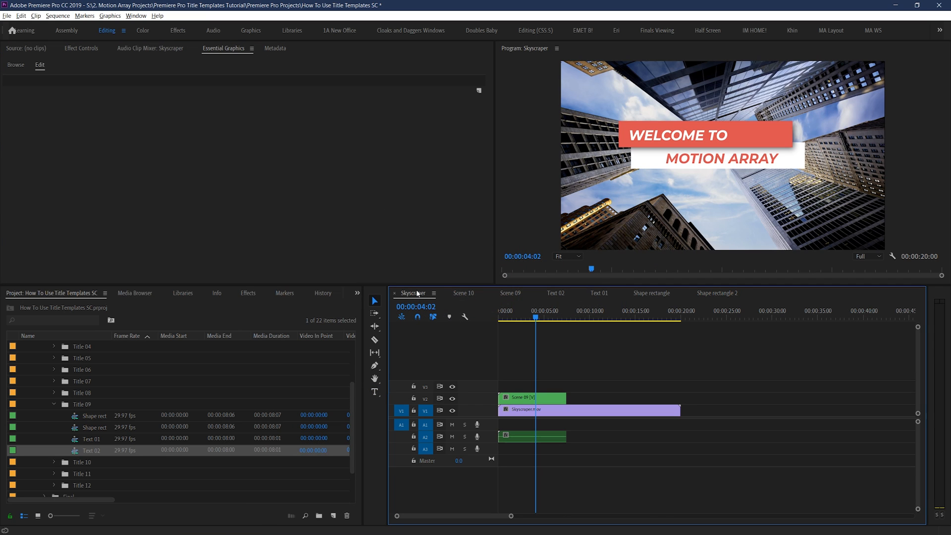
pyautogui.press('Home')
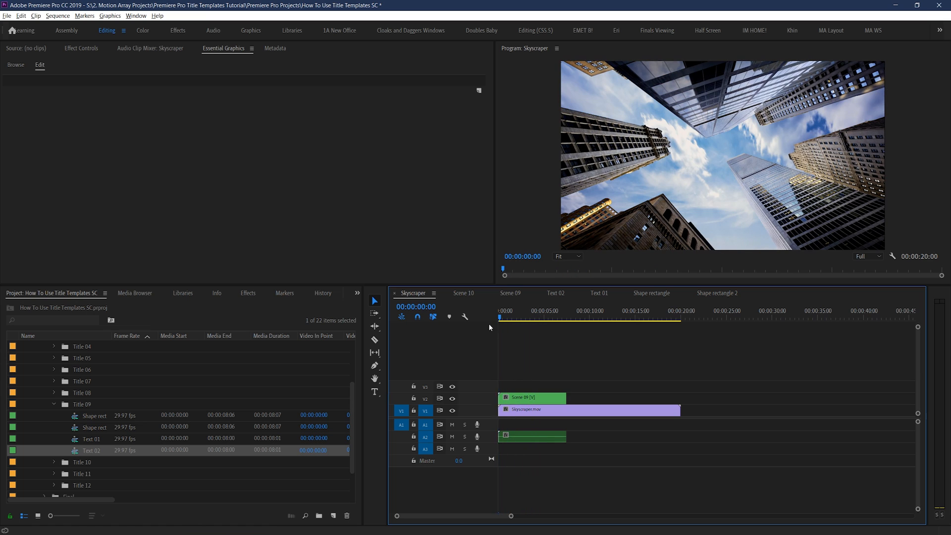
pyautogui.press('space')
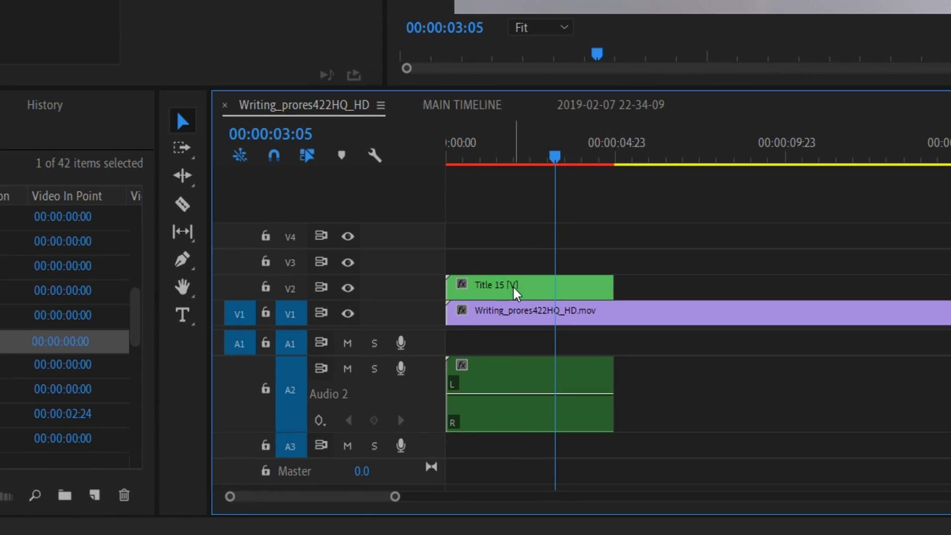
# Enter the nested Title 15 sequence and select its Shape (Change color) clip to inspect the Ramp effect.
pyautogui.doubleClick(513, 285)
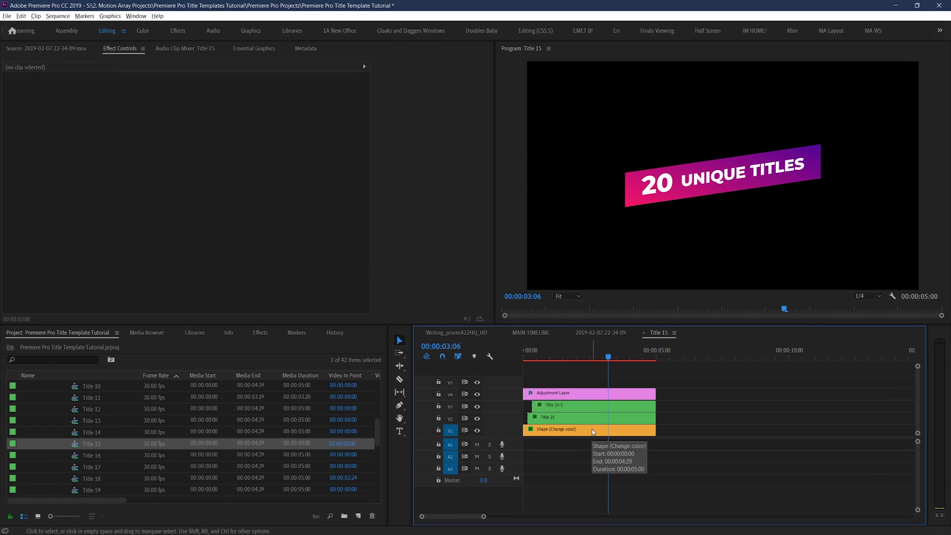
pyautogui.click(593, 429)
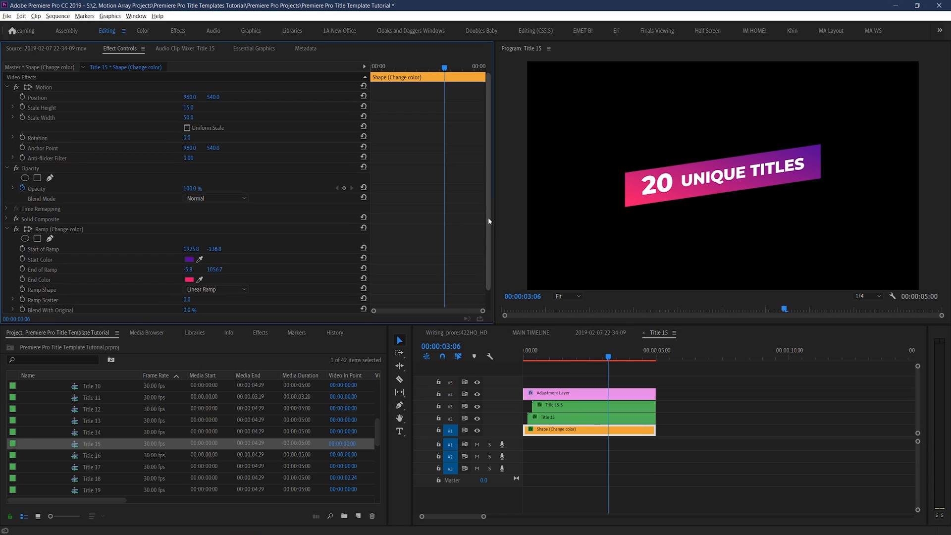
pyautogui.moveTo(488, 217); pyautogui.dragTo(490, 260)
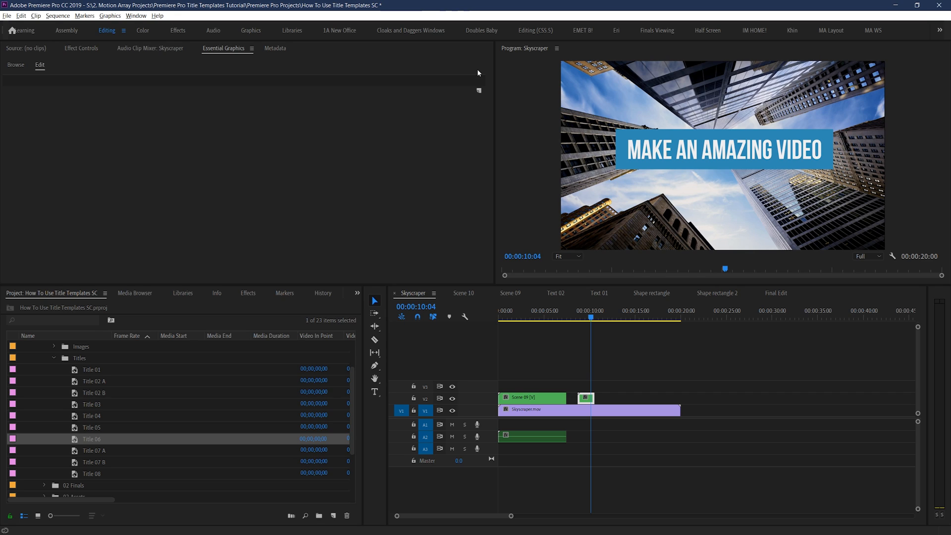
# Edit Title 06 so the blue lower third reads MOTION ARRAY, centred horizontally.
pyautogui.click(99, 426)
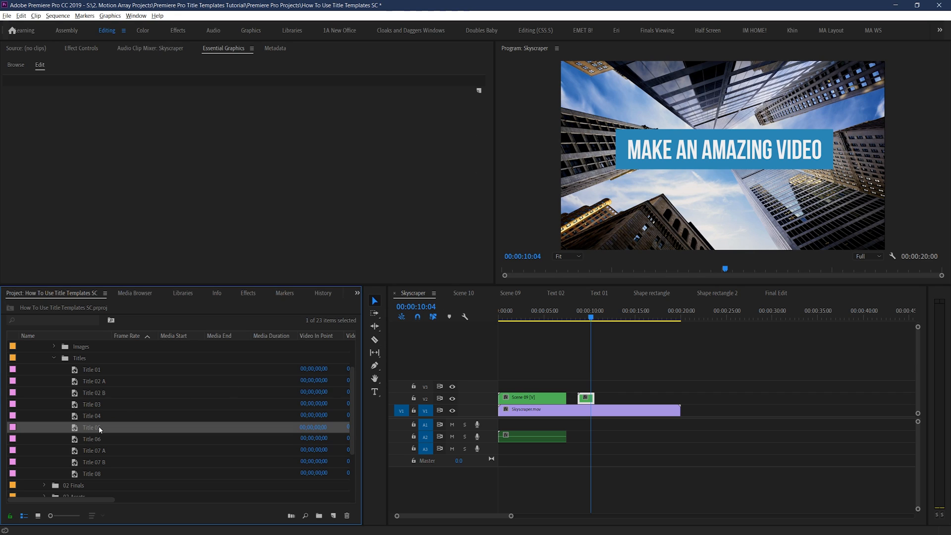
pyautogui.doubleClick(89, 440)
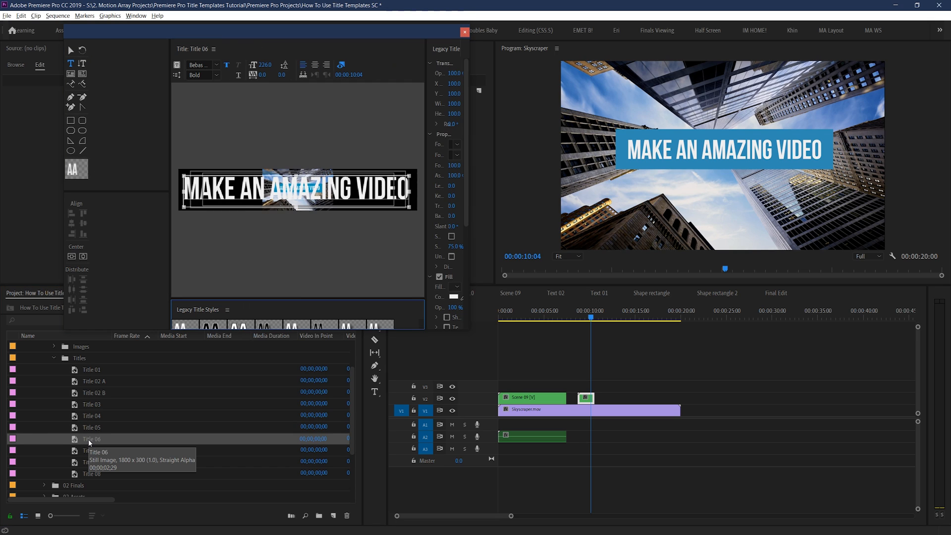
pyautogui.click(322, 238)
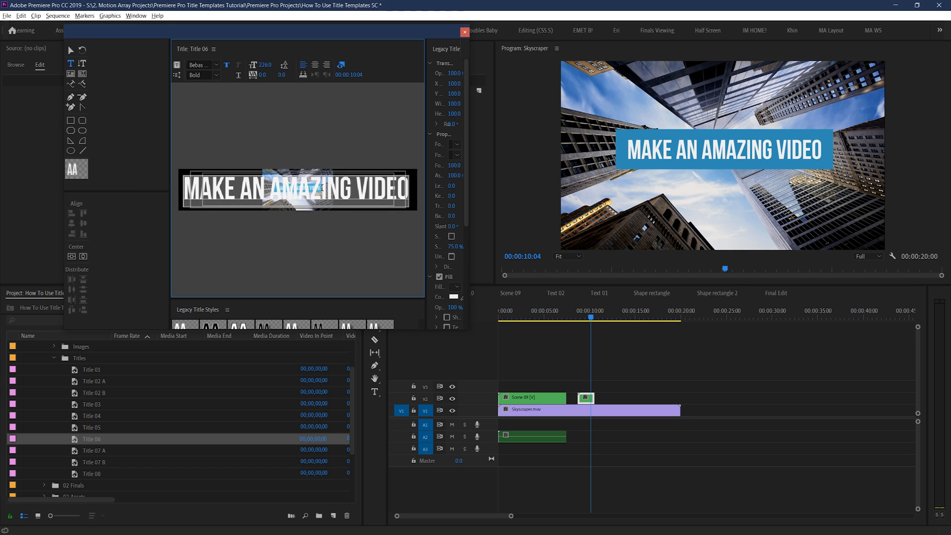
pyautogui.hotkey('ctrl', 'a')
pyautogui.write('MOTION ARR')
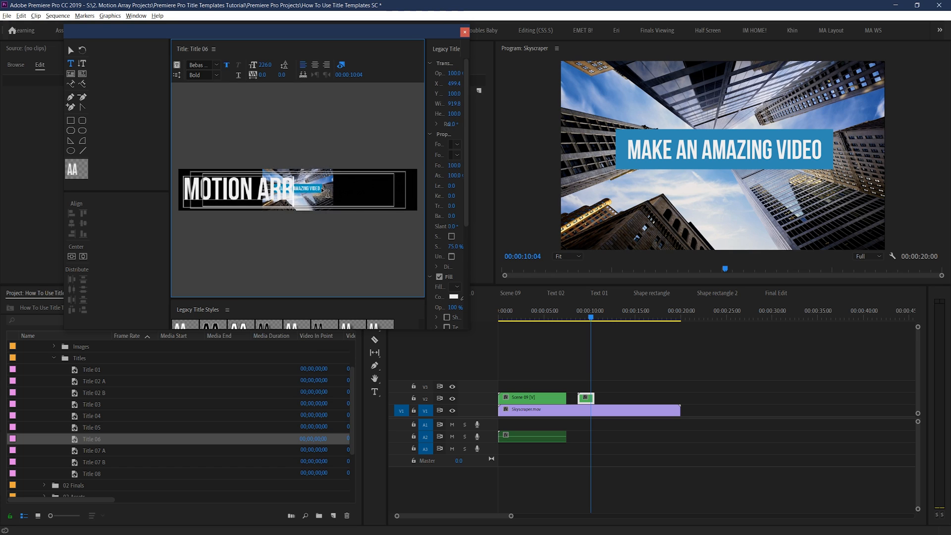
pyautogui.write('AY')
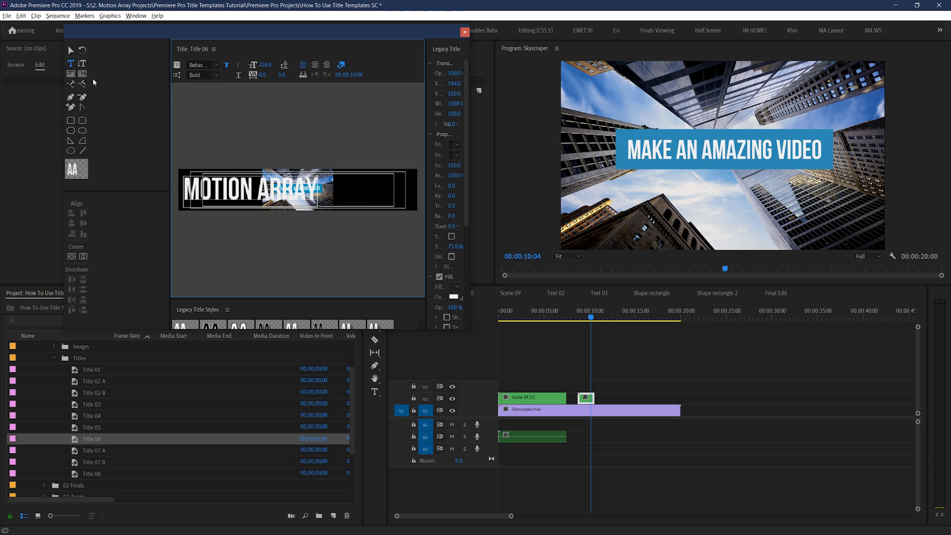
pyautogui.click(84, 256)
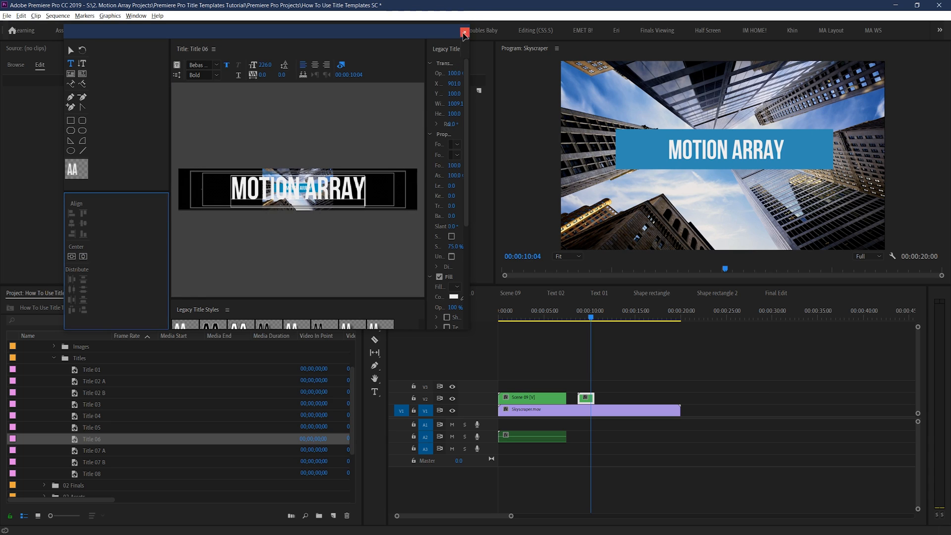
# Leave the title editor and view the Adobe Premiere Templates Free page on Motion Array.
pyautogui.click(465, 33)
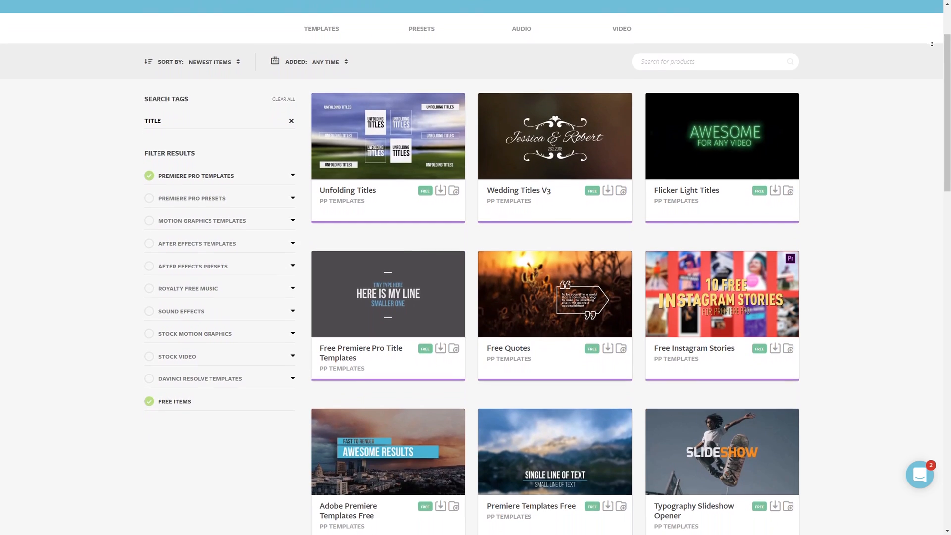
pyautogui.scroll(-3, 476, 297)
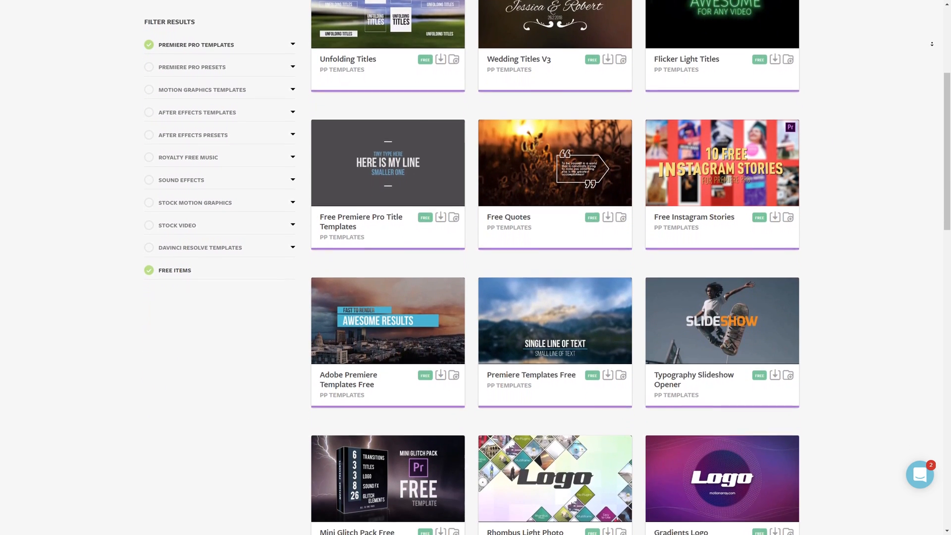
pyautogui.scroll(-1, 932, 44)
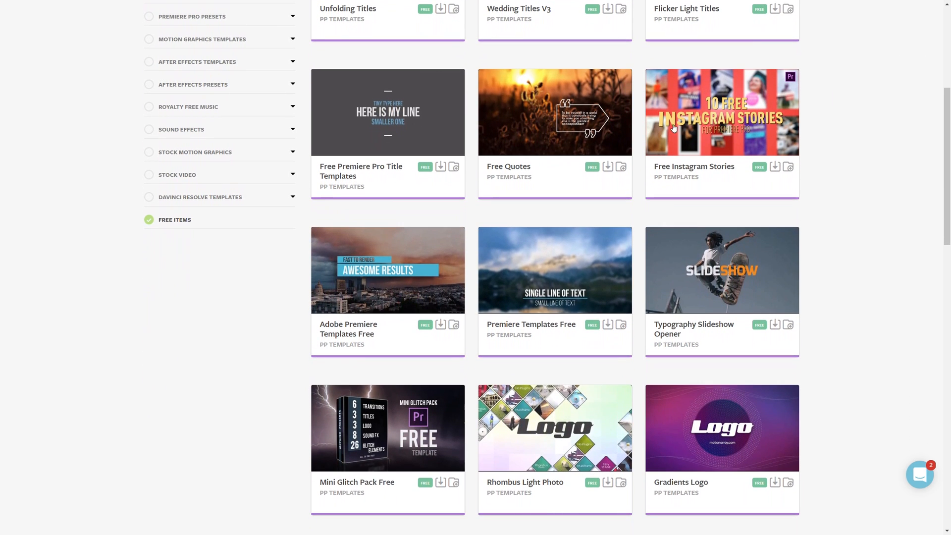
pyautogui.click(359, 328)
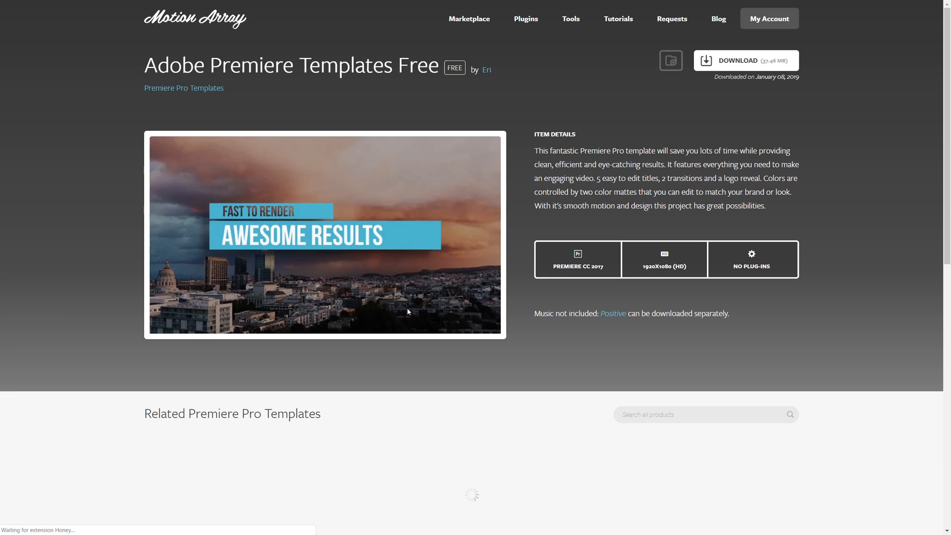